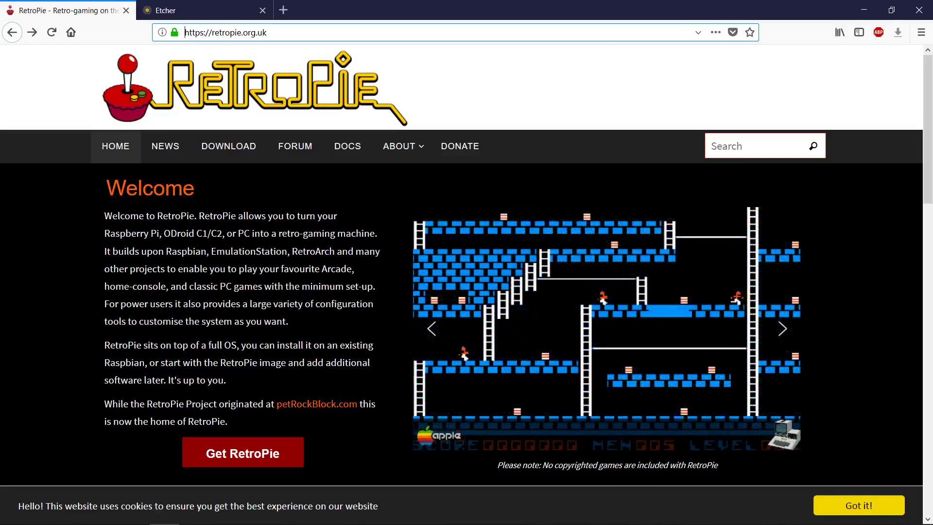
Download the RetroPie 4.4 image for Raspberry Pi 2/3 from retropie.org.uk and save the file.
{"action": "left_click", "coordinate": [277, 32]}
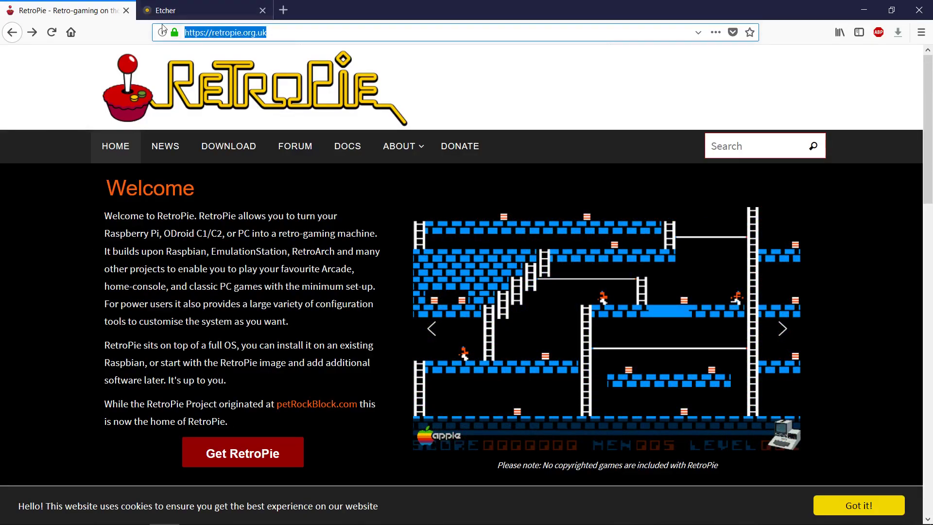
{"action": "left_click", "coordinate": [225, 146]}
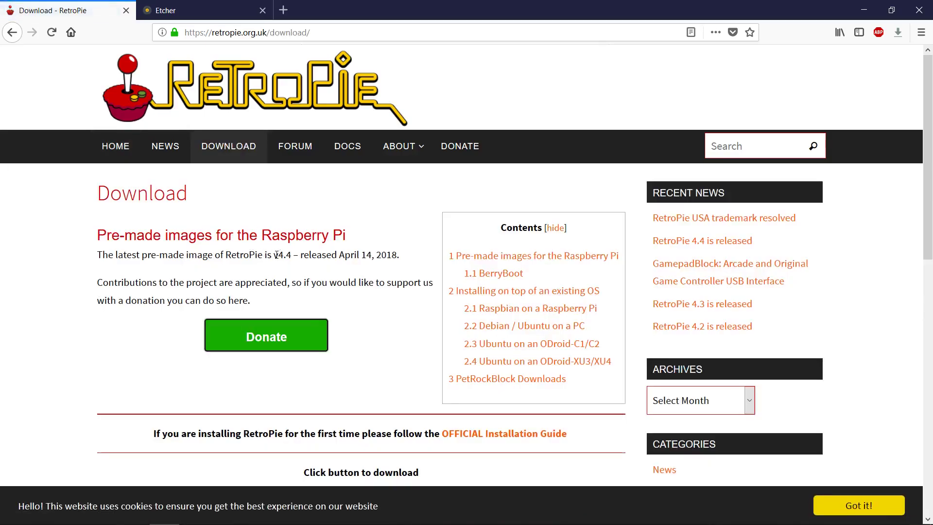
{"action": "left_click_drag", "start_coordinate": [273, 255], "coordinate": [292, 256]}
{"action": "left_click", "coordinate": [402, 287]}
{"action": "scroll", "coordinate": [389, 293], "scroll_direction": "down", "scroll_amount": 3}
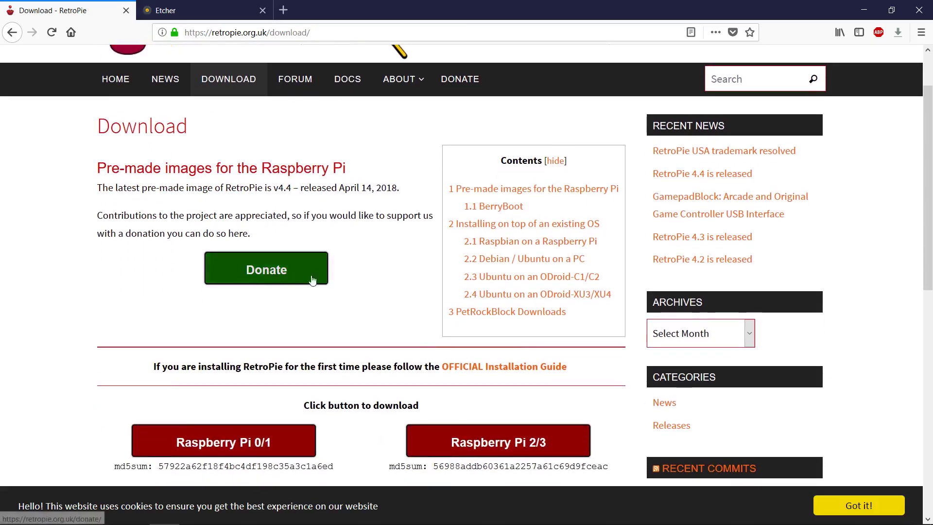
{"action": "scroll", "coordinate": [476, 364], "scroll_direction": "down", "scroll_amount": 3}
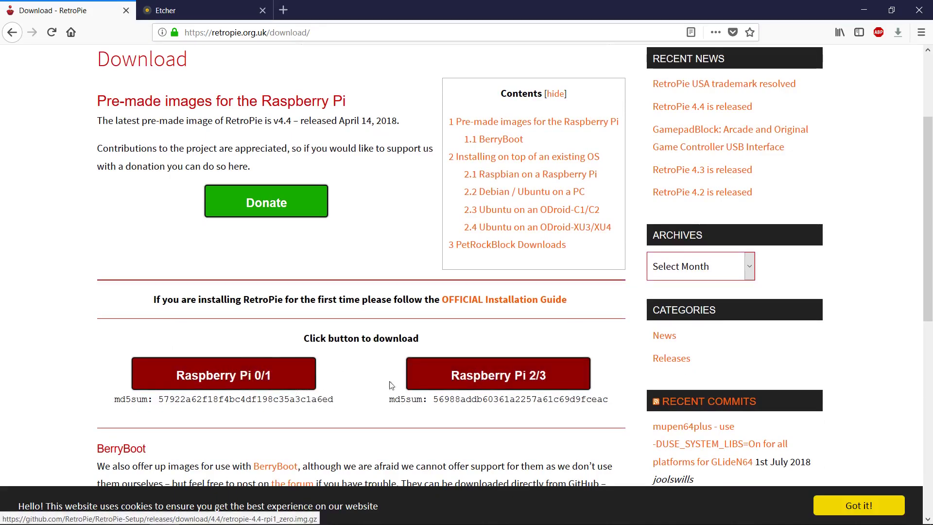
{"action": "left_click", "coordinate": [503, 379]}
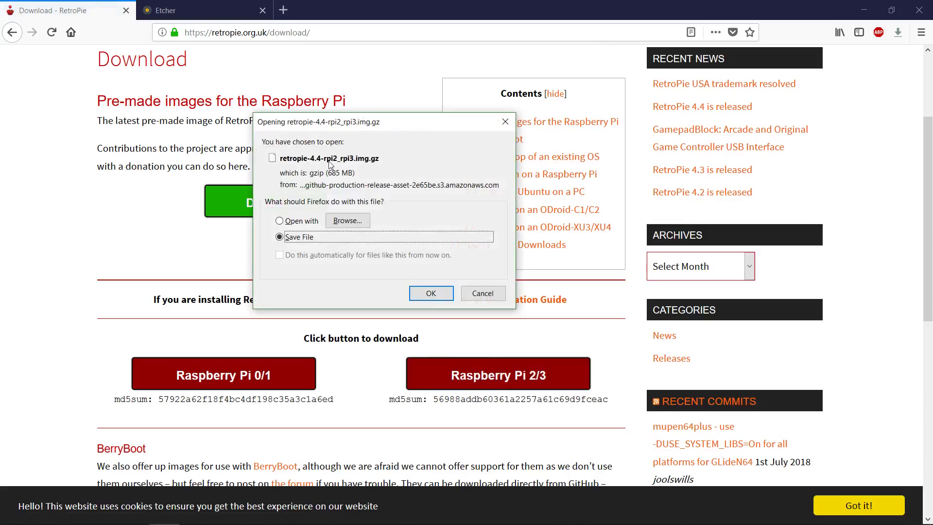
{"action": "left_click", "coordinate": [421, 294]}
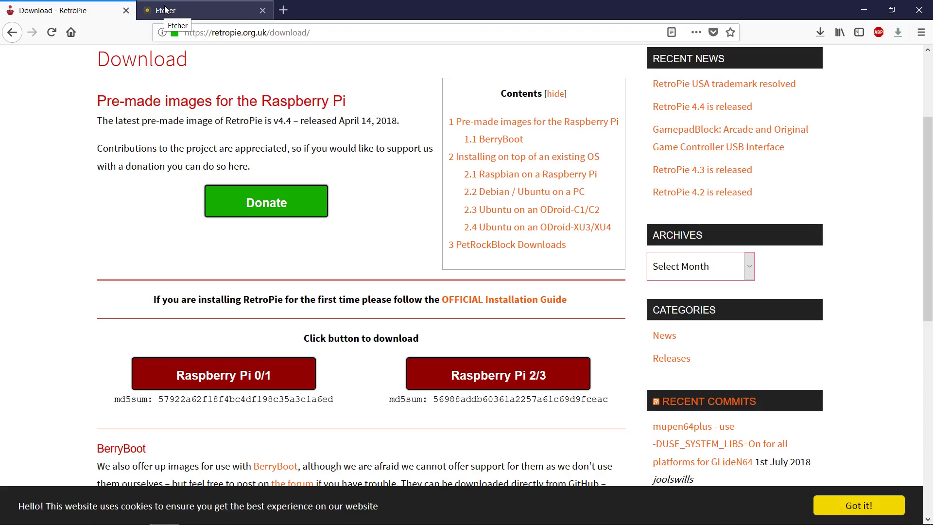
View the Etcher download page at etcher.io.
{"action": "left_click", "coordinate": [206, 12]}
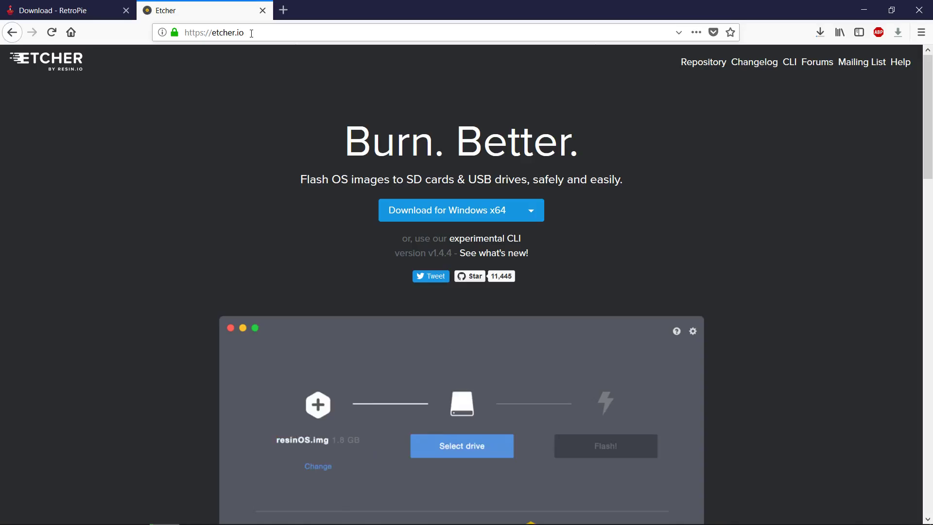
{"action": "left_click", "coordinate": [266, 34]}
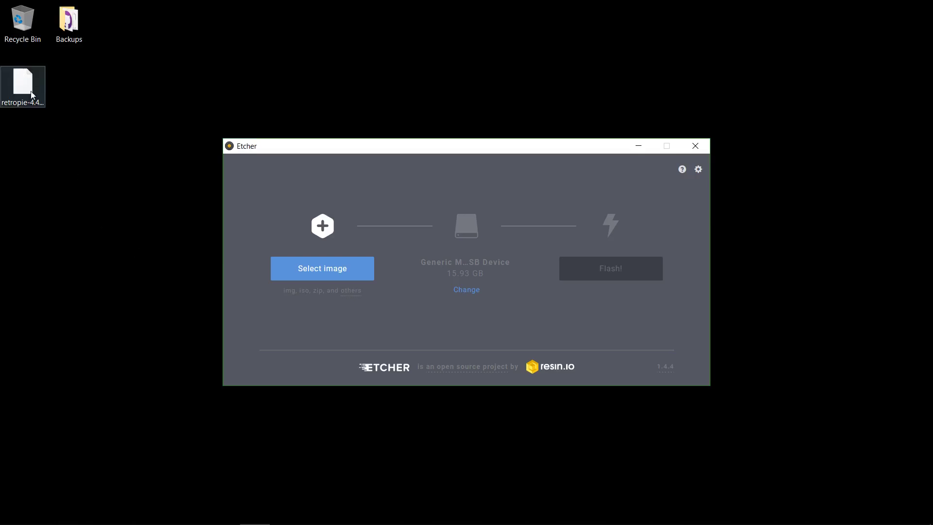
Switch to Etcher, load the retropie-4.4 image from the desktop and choose the 15.93 GB Generic Mass-Storage USB Device as target drive.
{"action": "left_click_drag", "start_coordinate": [31, 94], "coordinate": [318, 259]}
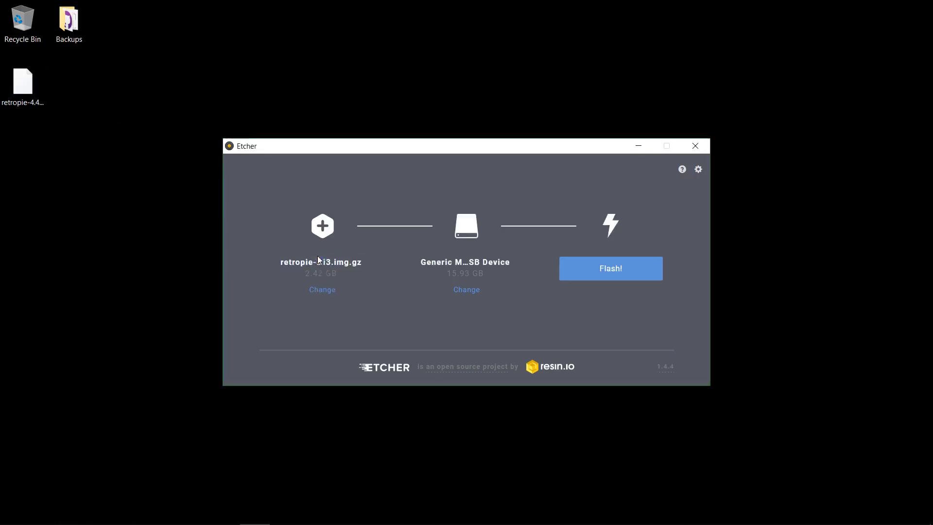
{"action": "left_click", "coordinate": [463, 291]}
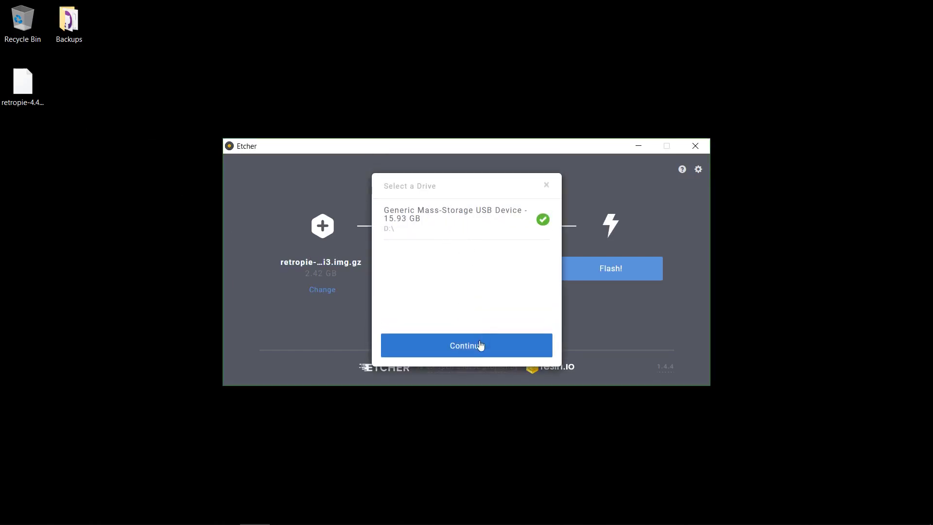
{"action": "left_click", "coordinate": [480, 345]}
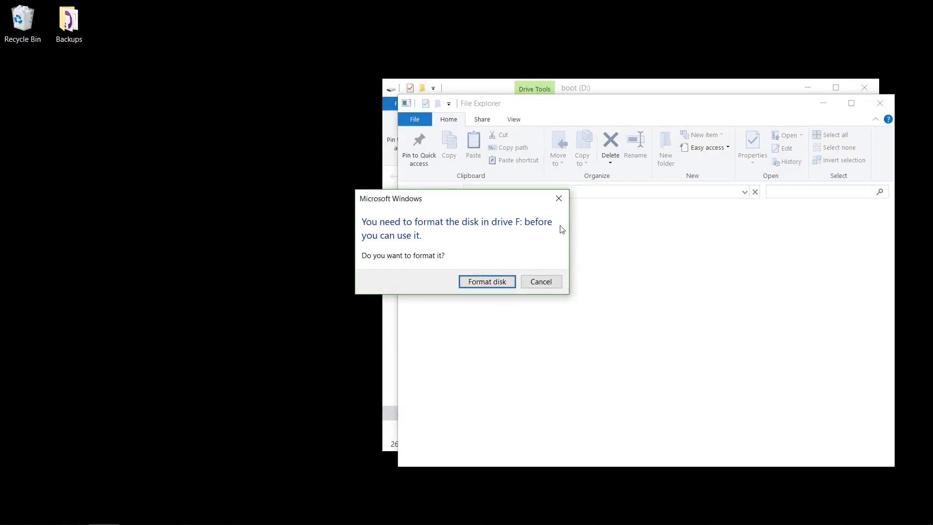
Dismiss the format prompt and access error for drive F:, and eject the boot (D:) drive.
{"action": "left_click", "coordinate": [555, 200]}
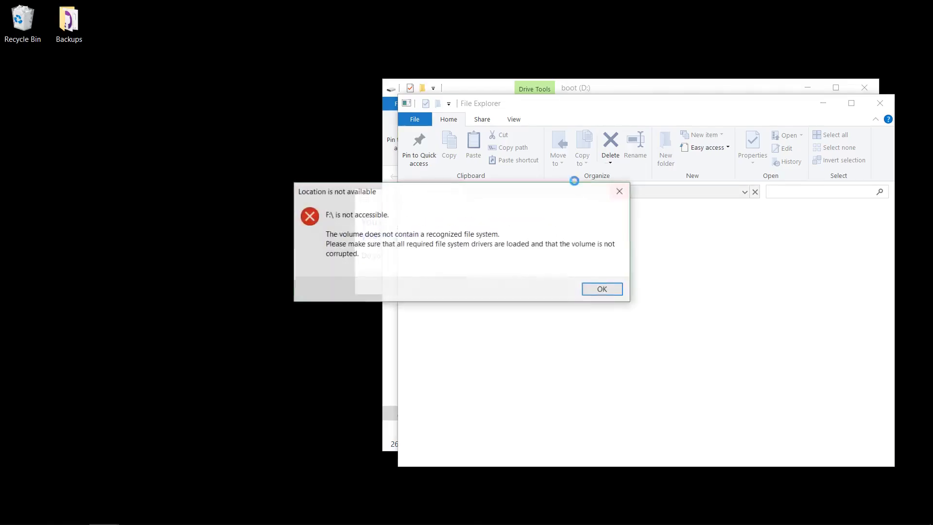
{"action": "key", "text": "Return"}
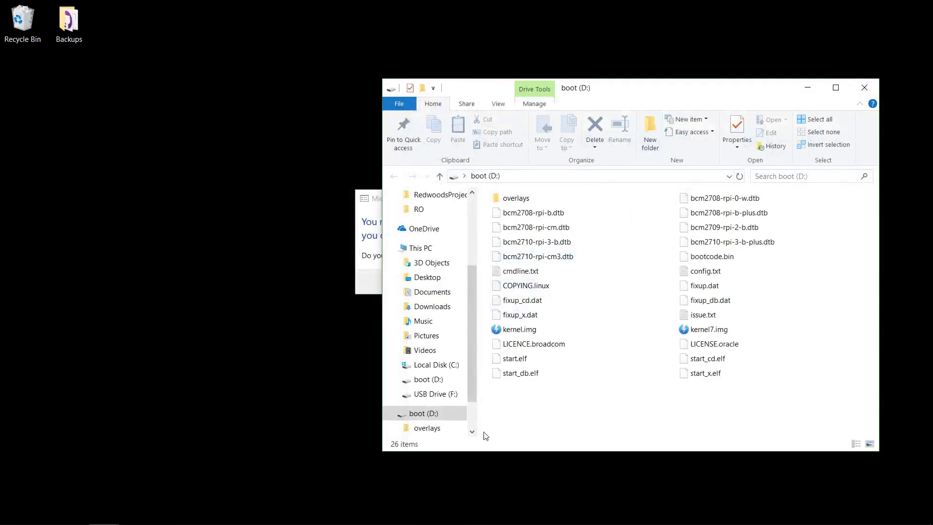
{"action": "scroll", "coordinate": [462, 335], "scroll_direction": "down", "scroll_amount": 1}
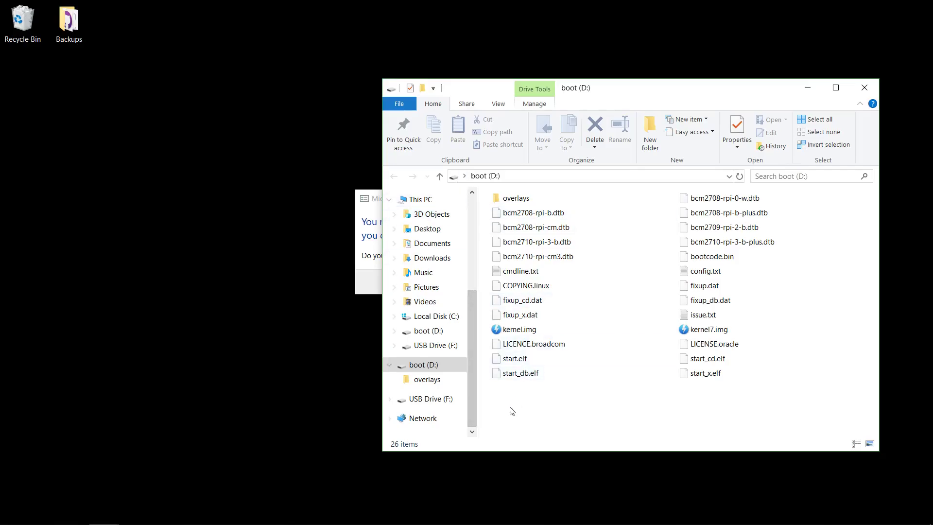
{"action": "right_click", "coordinate": [426, 365]}
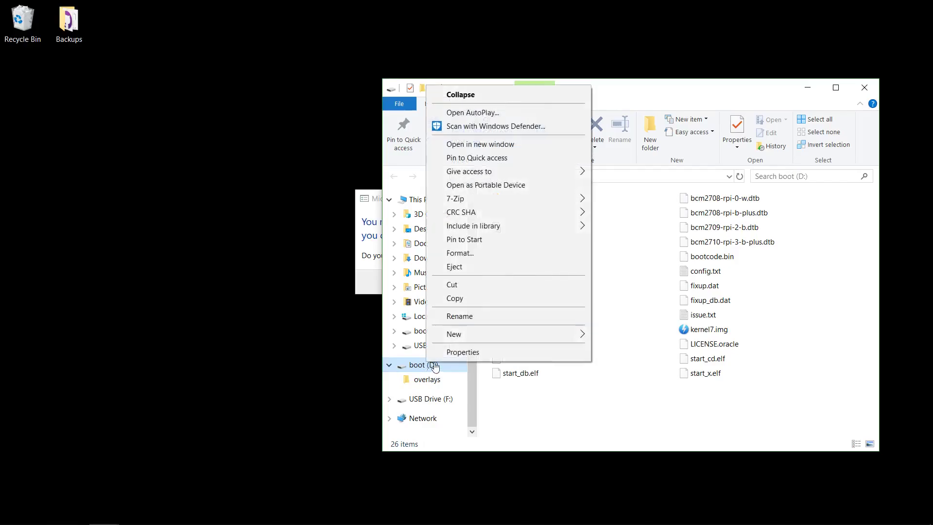
{"action": "left_click", "coordinate": [467, 267]}
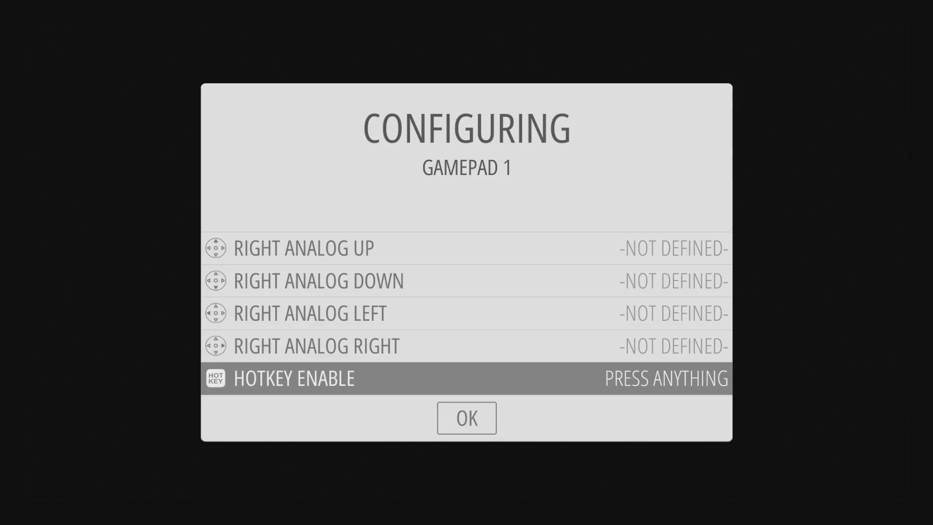
Assign Button 8 as the gamepad's Hotkey Enable and accept the controller configuration.
{"action": "key", "text": "Return"}
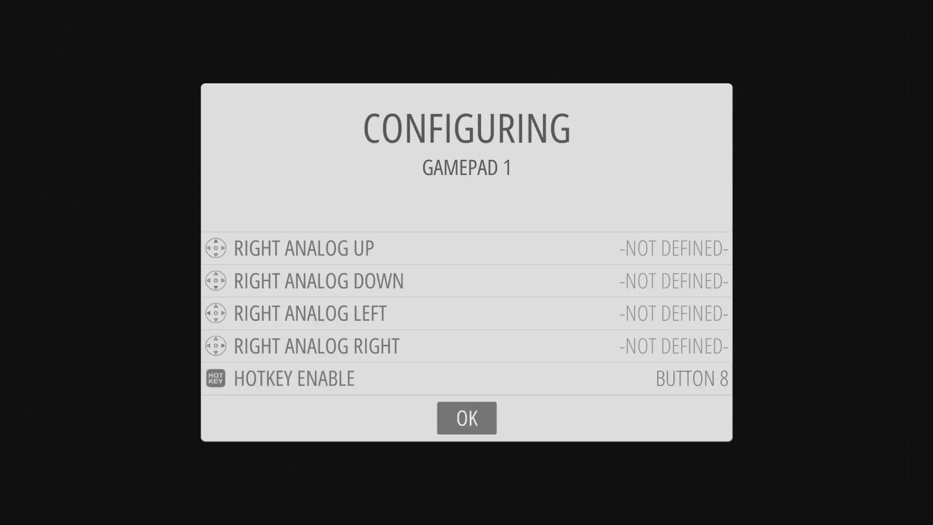
{"action": "key", "text": "Return"}
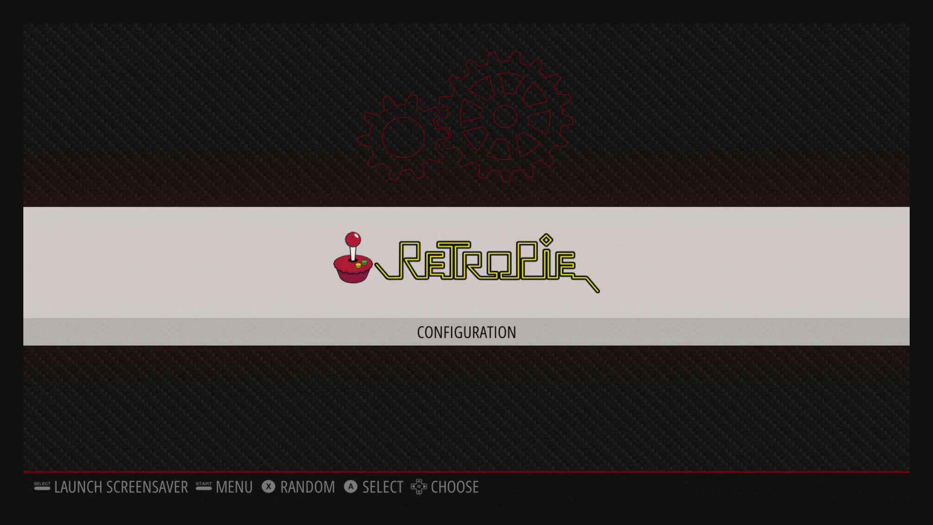
Open the WiFi settings in the RetroPie configuration and agree to launch raspi-config.
{"action": "key", "text": "Return"}
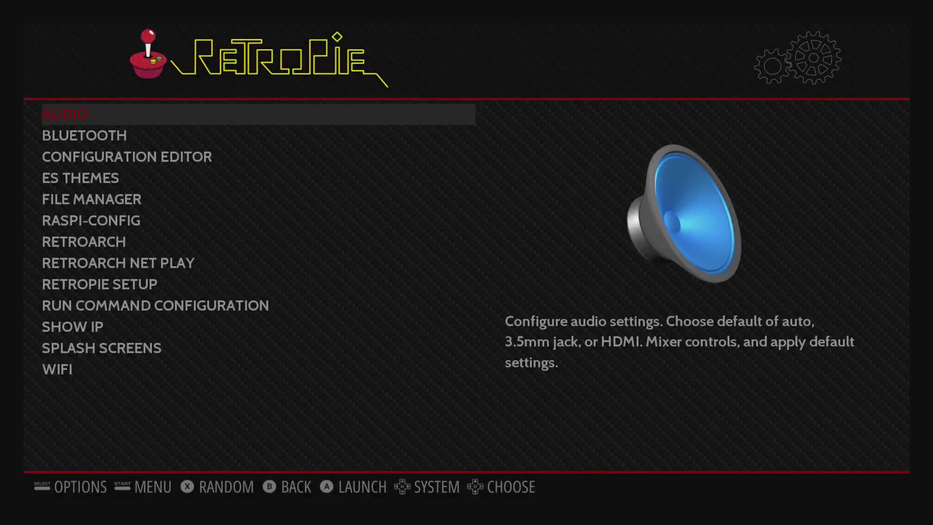
{"action": "key", "text": "Up"}
{"action": "key", "text": "Return"}
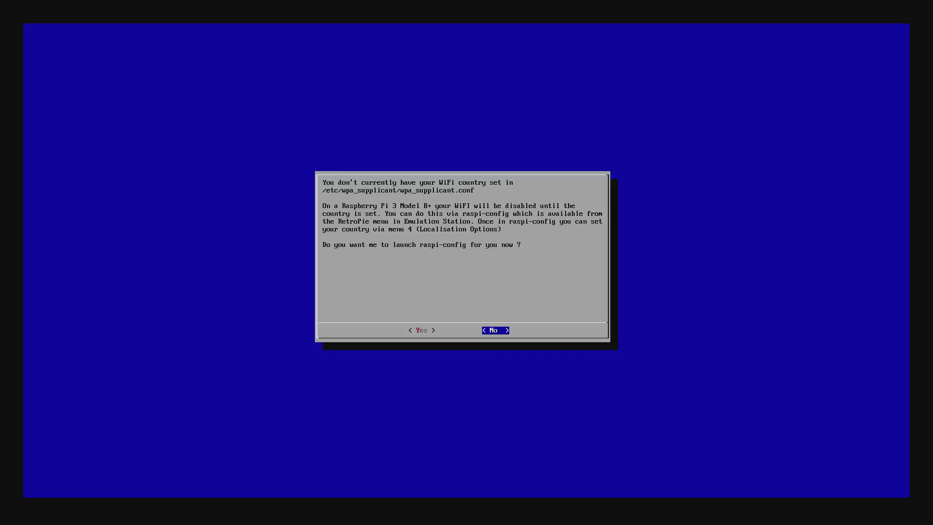
{"action": "key", "text": "Left"}
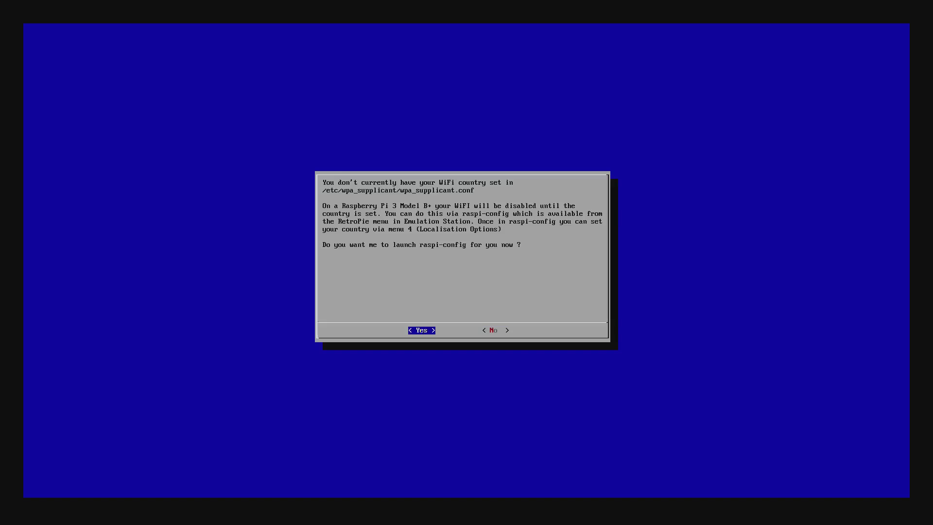
{"action": "key", "text": "Return"}
Open the Change Wi-fi Country setting under raspi-config's Localisation Options.
{"action": "key", "text": "Down"}
{"action": "key", "text": "Down"}
{"action": "key", "text": "Down"}
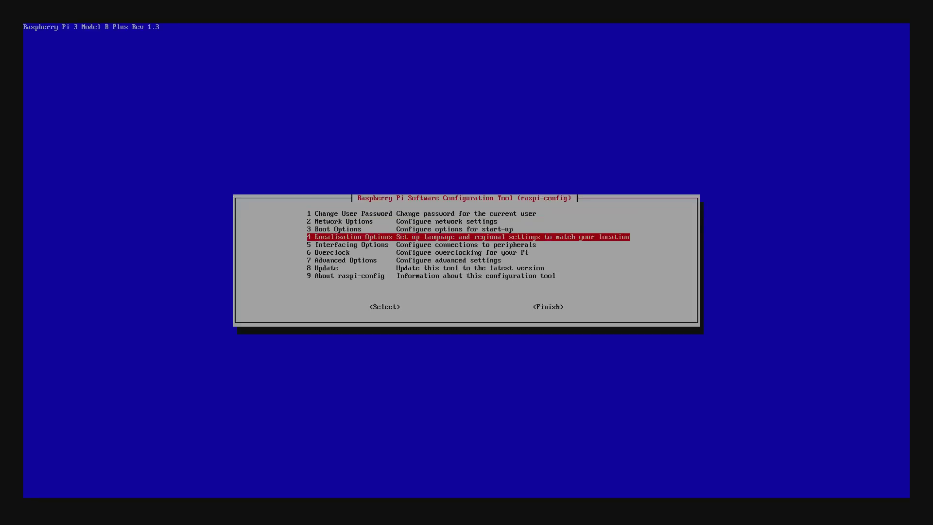
{"action": "key", "text": "Return"}
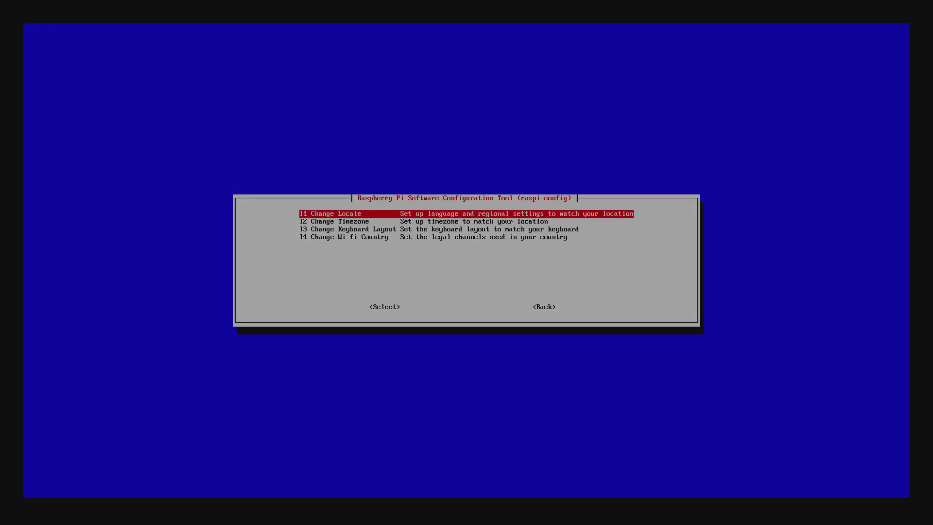
{"action": "key", "text": "Down"}
{"action": "key", "text": "Down"}
{"action": "key", "text": "Down"}
{"action": "key", "text": "Return"}
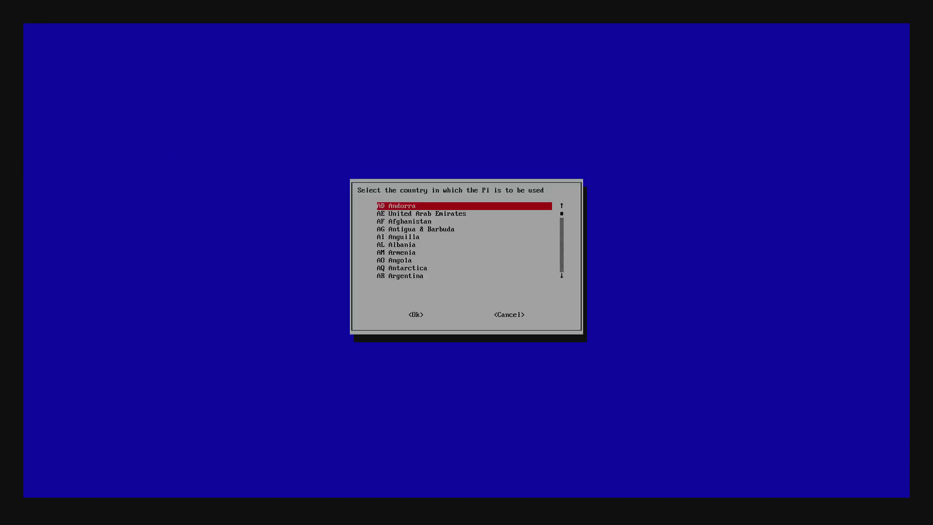
Set the Wi-Fi country to US United States and finish raspi-config.
{"action": "key", "text": "Down"}
{"action": "key", "text": "Down"}
{"action": "key", "text": "Down"}
{"action": "key", "text": "Down"}
{"action": "key", "text": "Down"}
{"action": "key", "text": "Down"}
{"action": "key", "text": "Down"}
{"action": "key", "text": "Down"}
{"action": "key", "text": "Down"}
{"action": "key", "text": "Down"}
{"action": "key", "text": "Down"}
{"action": "key", "text": "Down"}
{"action": "key", "text": "Down"}
{"action": "key", "text": "Down"}
{"action": "key", "text": "Down"}
{"action": "key", "text": "Down"}
{"action": "key", "text": "Down"}
{"action": "key", "text": "Down"}
{"action": "key", "text": "Down"}
{"action": "key", "text": "Down"}
{"action": "key", "text": "Down"}
{"action": "key", "text": "Down"}
{"action": "key", "text": "Down"}
{"action": "key", "text": "Down"}
{"action": "key", "text": "Down"}
{"action": "key", "text": "Down"}
{"action": "key", "text": "Down"}
{"action": "key", "text": "Down"}
{"action": "key", "text": "Down"}
{"action": "key", "text": "Down"}
{"action": "key", "text": "Down"}
{"action": "key", "text": "Down"}
{"action": "key", "text": "Down"}
{"action": "key", "text": "Down"}
{"action": "key", "text": "Down"}
{"action": "key", "text": "Down"}
{"action": "key", "text": "Down"}
{"action": "key", "text": "Down"}
{"action": "key", "text": "Down"}
{"action": "key", "text": "Down"}
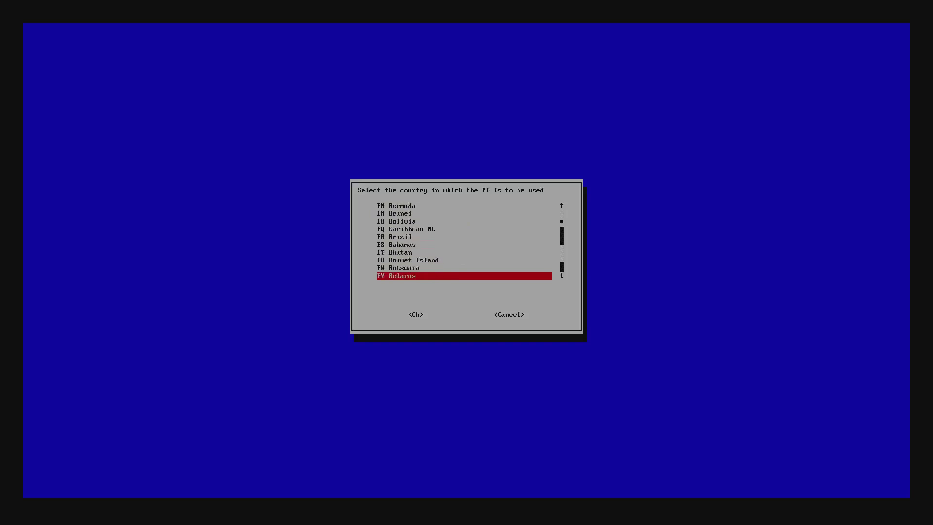
{"action": "key", "text": "Page_Down"}
{"action": "key", "text": "Page_Down"}
{"action": "key", "text": "Page_Down"}
{"action": "key", "text": "Page_Down"}
{"action": "key", "text": "Page_Down"}
{"action": "key", "text": "Page_Down"}
{"action": "key", "text": "Page_Down"}
{"action": "key", "text": "Page_Down"}
{"action": "key", "text": "Page_Down"}
{"action": "key", "text": "Page_Down"}
{"action": "key", "text": "Page_Down"}
{"action": "key", "text": "Page_Down"}
{"action": "key", "text": "Page_Down"}
{"action": "key", "text": "Page_Down"}
{"action": "key", "text": "Page_Down"}
{"action": "key", "text": "Page_Down"}
{"action": "key", "text": "Page_Down"}
{"action": "key", "text": "Page_Down"}
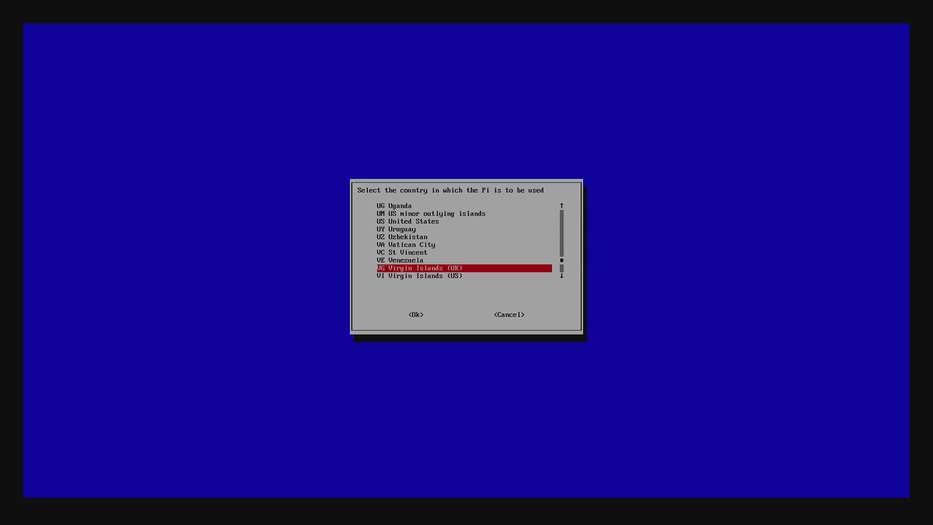
{"action": "key", "text": "Up"}
{"action": "key", "text": "Up"}
{"action": "key", "text": "Up"}
{"action": "key", "text": "Return"}
{"action": "key", "text": "Tab"}
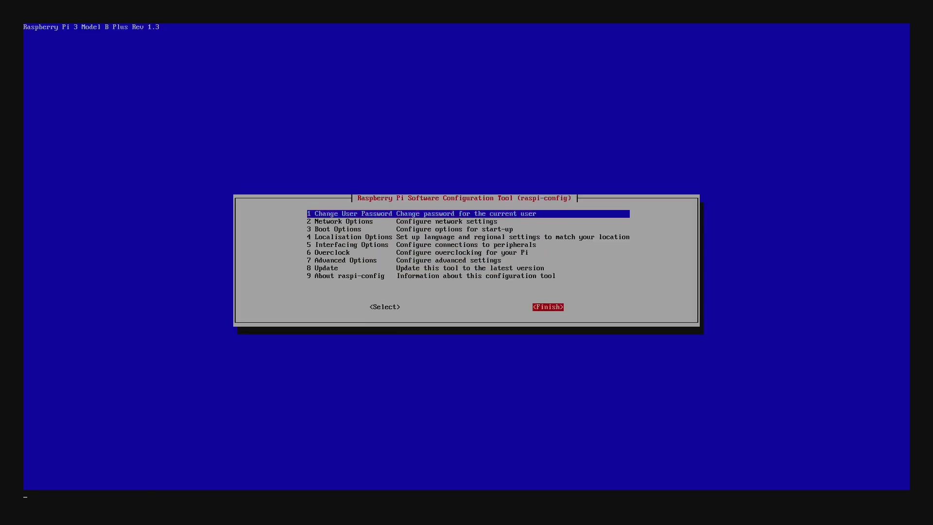
{"action": "key", "text": "Return"}
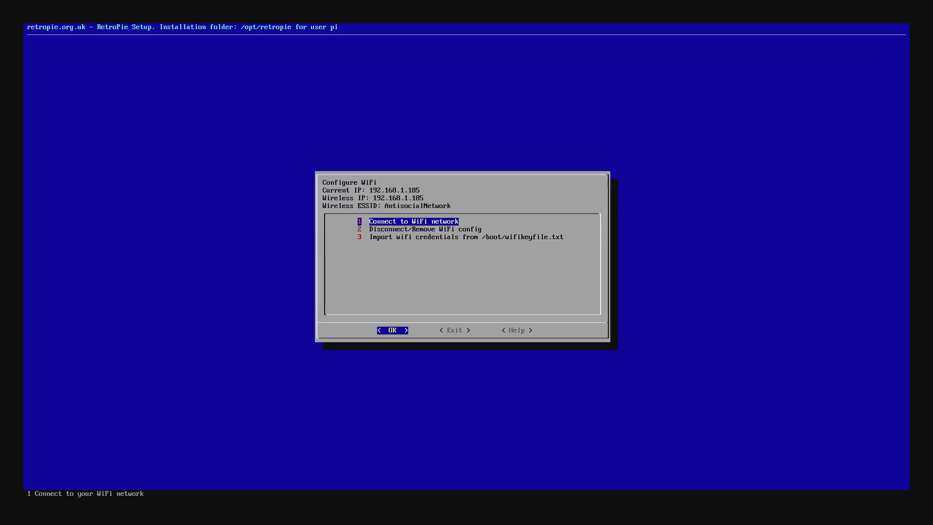
Connect to the AntisocialNetwork WiFi network, entering its WiFi key/password.
{"action": "key", "text": "Return"}
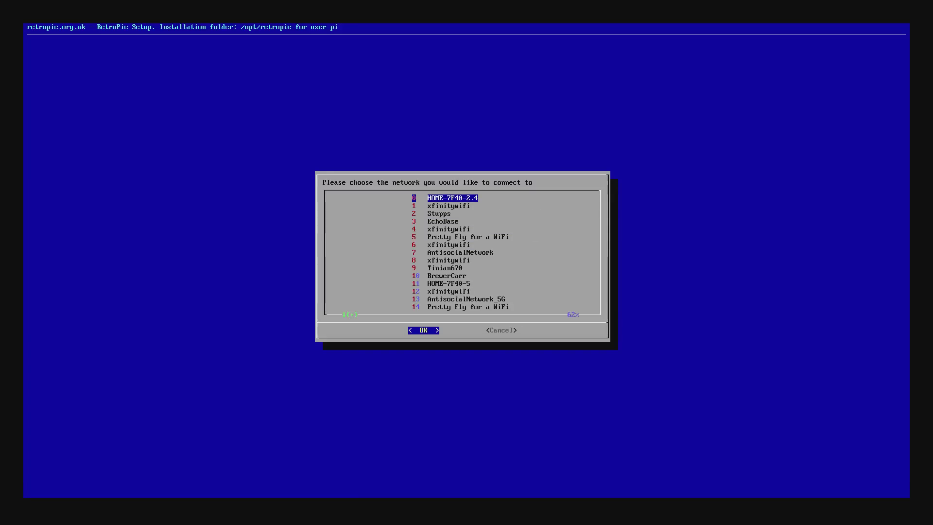
{"action": "key", "text": "Down"}
{"action": "key", "text": "Down"}
{"action": "key", "text": "Down"}
{"action": "key", "text": "Down"}
{"action": "key", "text": "Down"}
{"action": "key", "text": "Down"}
{"action": "key", "text": "Down"}
{"action": "key", "text": "Return"}
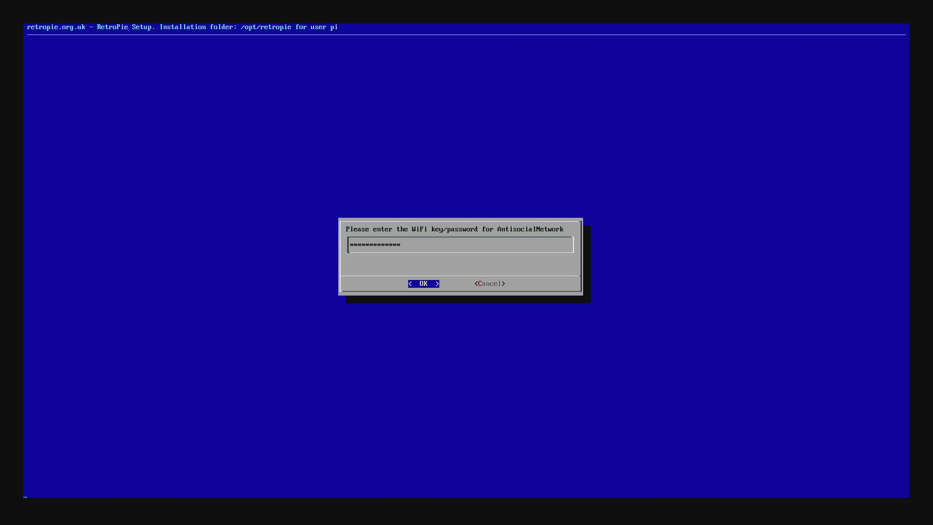
{"action": "key", "text": "Return"}
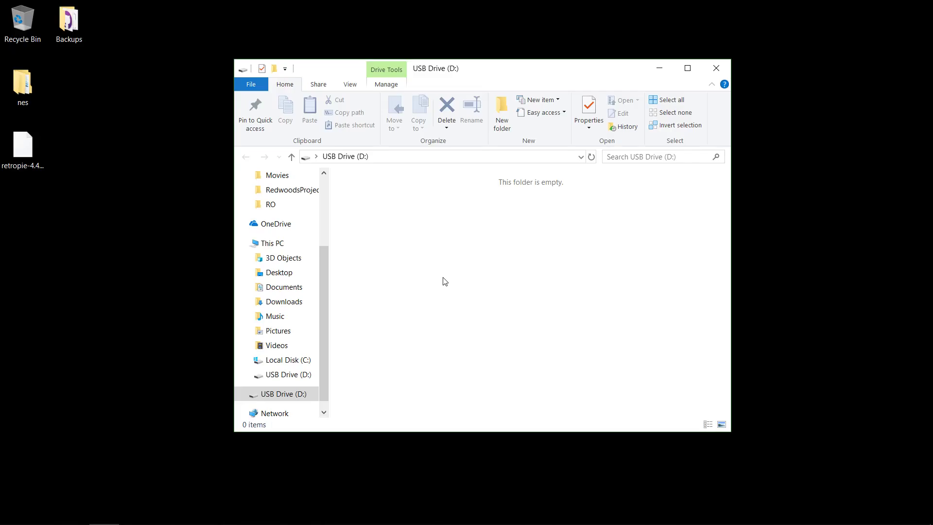
Create a folder named retropie on the empty USB Drive (D:) and eject the drive.
{"action": "right_click", "coordinate": [443, 280]}
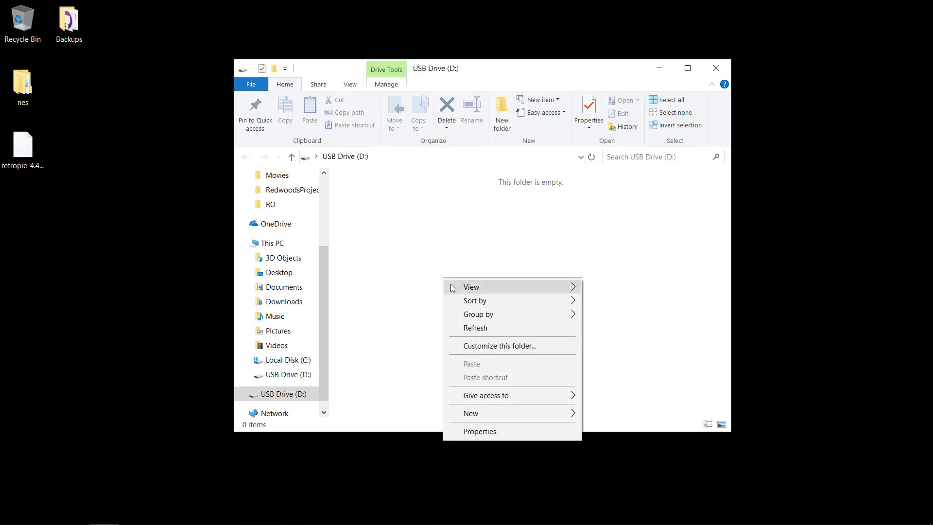
{"action": "mouse_move", "coordinate": [524, 412]}
{"action": "left_click", "coordinate": [636, 412]}
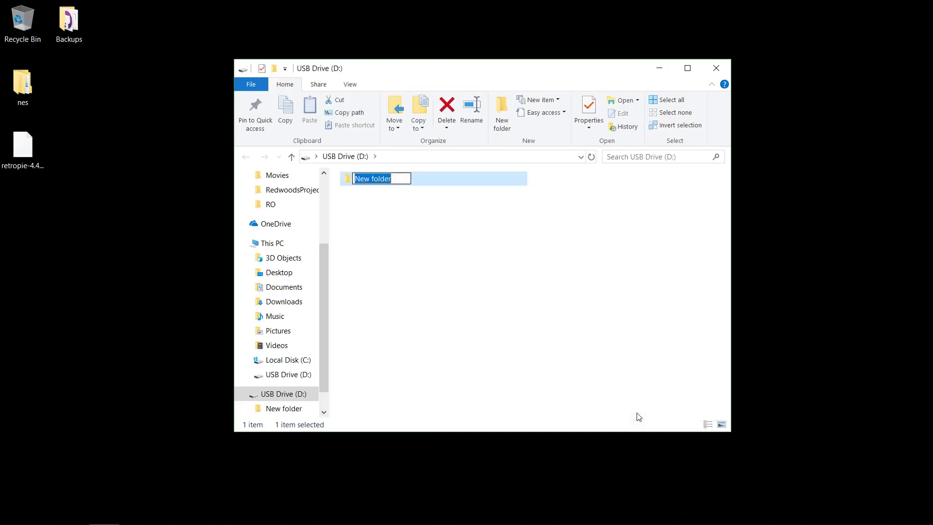
{"action": "type", "text": "retropie"}
{"action": "key", "text": "Return"}
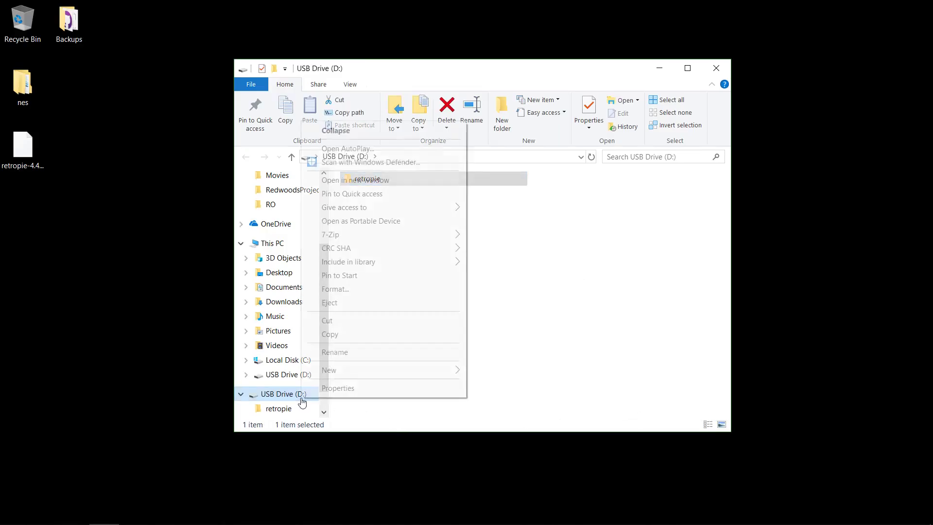
{"action": "left_click", "coordinate": [337, 303]}
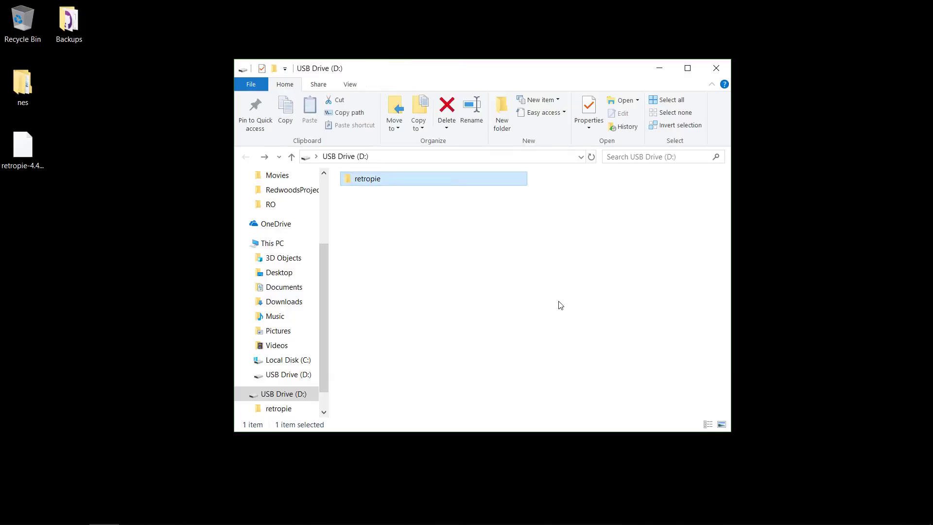
Open the nes folder inside retropie\roms on the USB Drive (D:).
{"action": "double_click", "coordinate": [378, 183]}
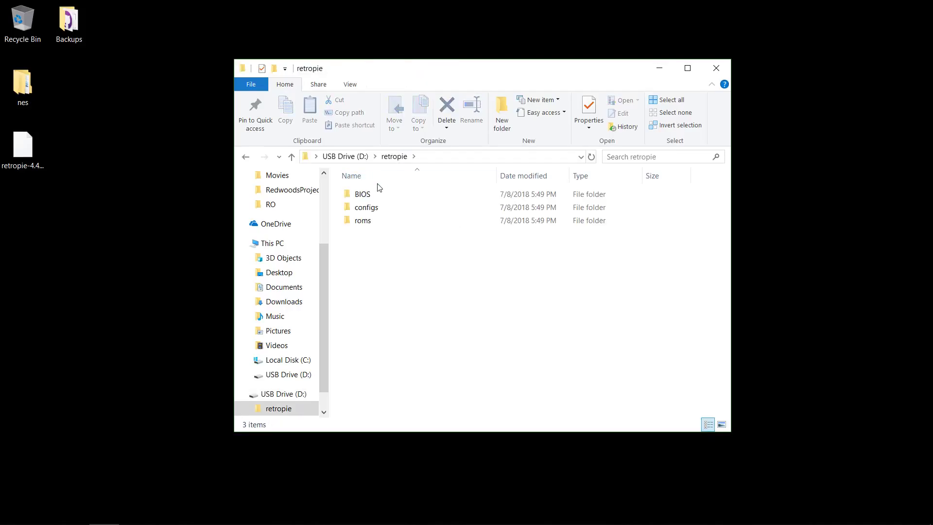
{"action": "double_click", "coordinate": [363, 221]}
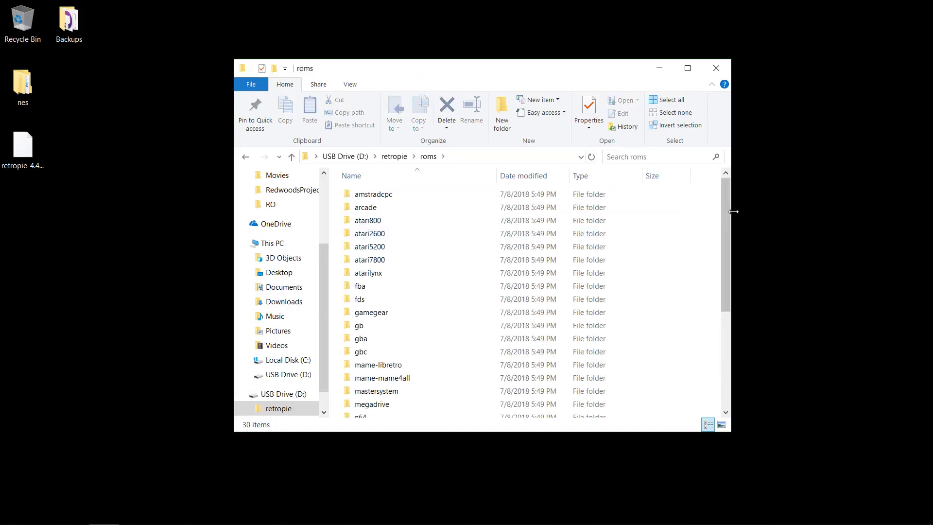
{"action": "left_click_drag", "start_coordinate": [724, 210], "coordinate": [727, 312]}
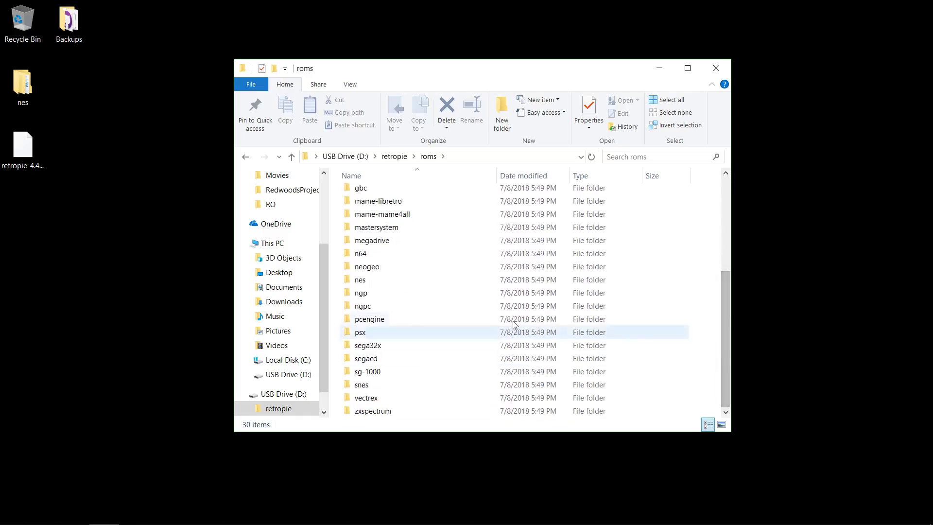
{"action": "double_click", "coordinate": [379, 279]}
Copy Somari.zip and Super Bat Puncher Demo.zip from the desktop nes folder into the USB drive's roms\nes folder.
{"action": "double_click", "coordinate": [30, 93]}
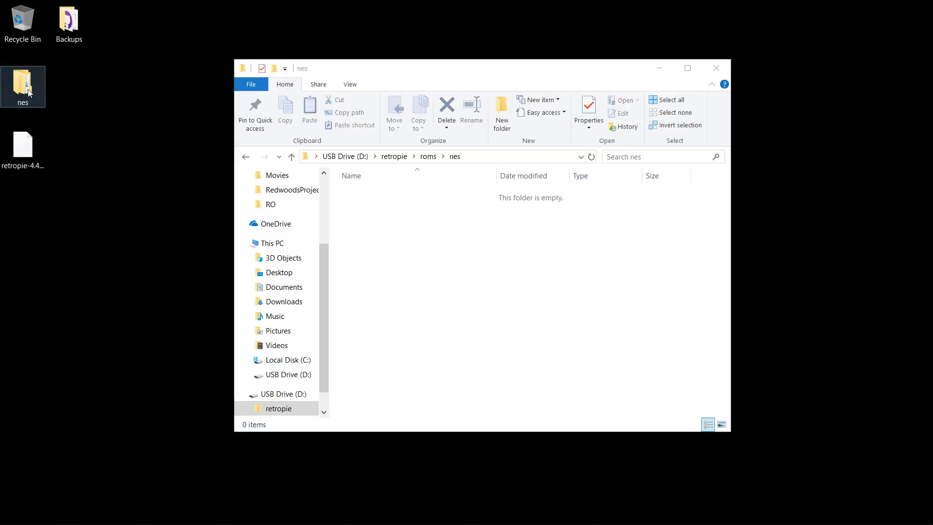
{"action": "left_click_drag", "start_coordinate": [396, 79], "coordinate": [111, 155]}
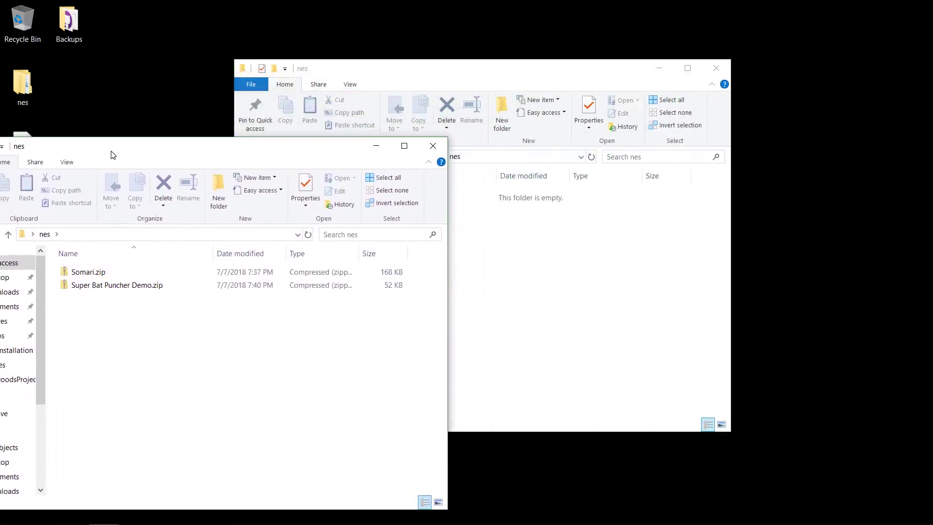
{"action": "left_click", "coordinate": [83, 272]}
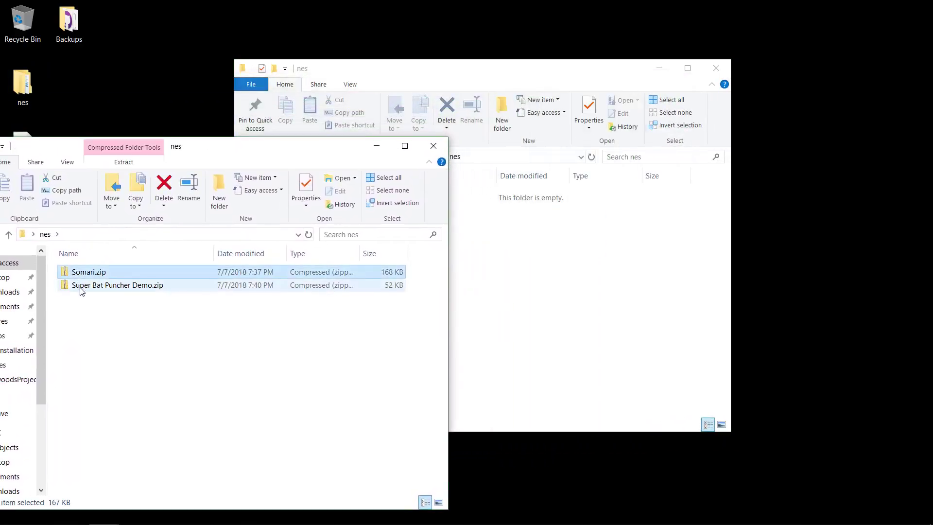
{"action": "left_click", "coordinate": [78, 285], "text": "shift"}
{"action": "left_click_drag", "start_coordinate": [80, 284], "coordinate": [536, 305]}
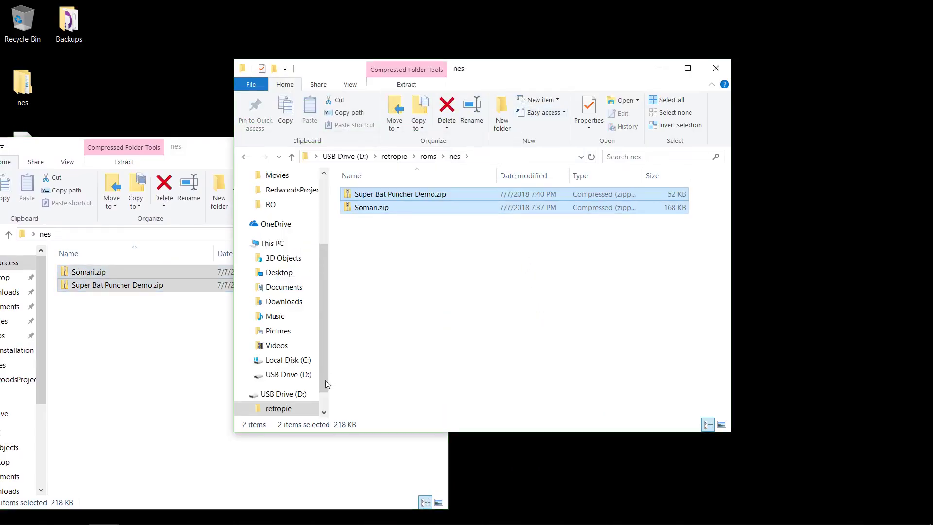
Eject the USB Drive (D:), trying again if the drive is still in use.
{"action": "right_click", "coordinate": [284, 394]}
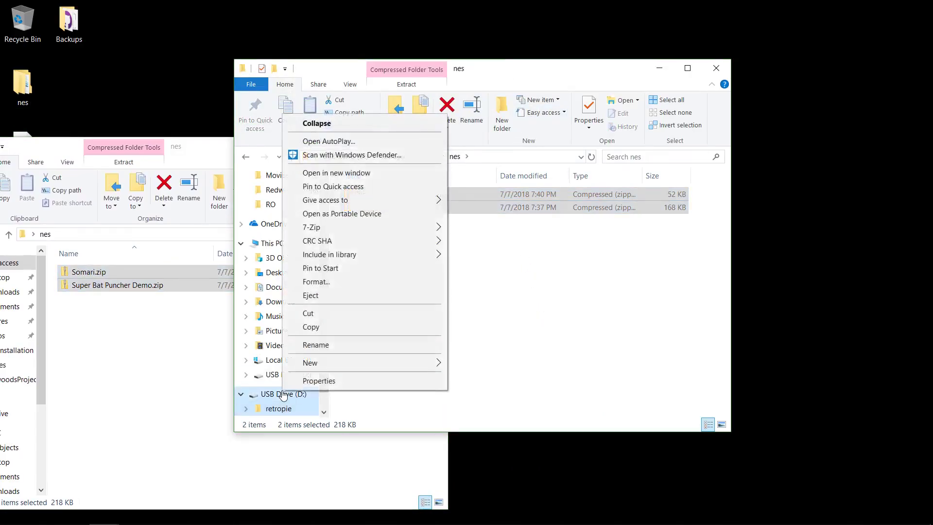
{"action": "left_click", "coordinate": [331, 297]}
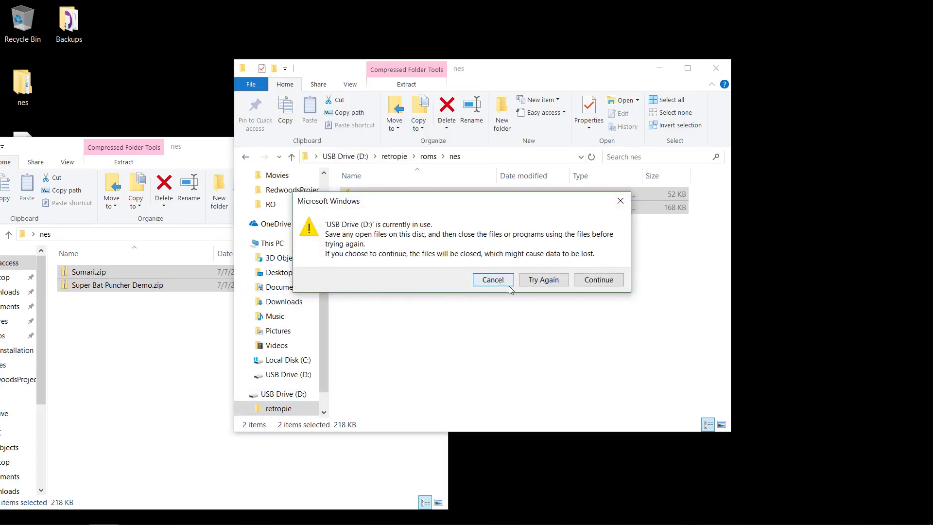
{"action": "left_click", "coordinate": [558, 281]}
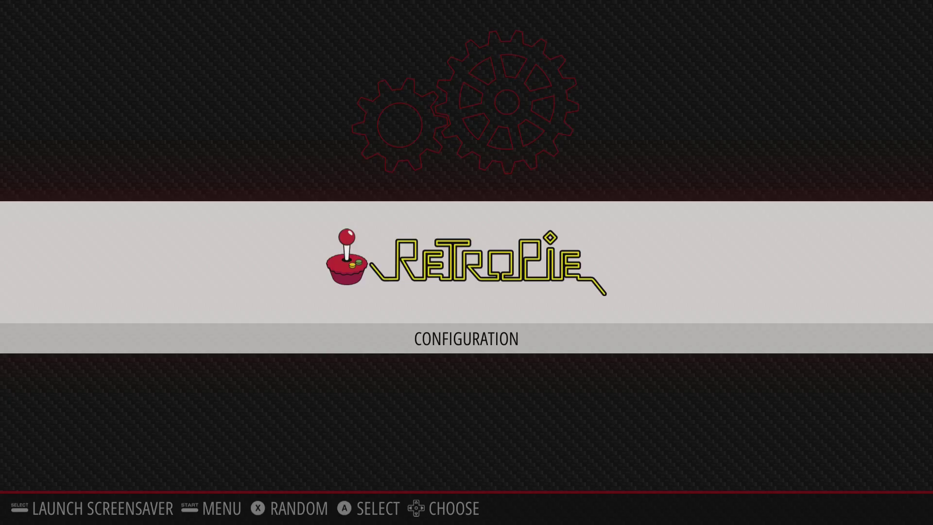
Switch to RetroPie on the Raspberry Pi and restart EmulationStation, confirming the restart.
{"action": "key", "text": "Return"}
{"action": "key", "text": "Down"}
{"action": "key", "text": "Down"}
{"action": "key", "text": "Down"}
{"action": "key", "text": "Down"}
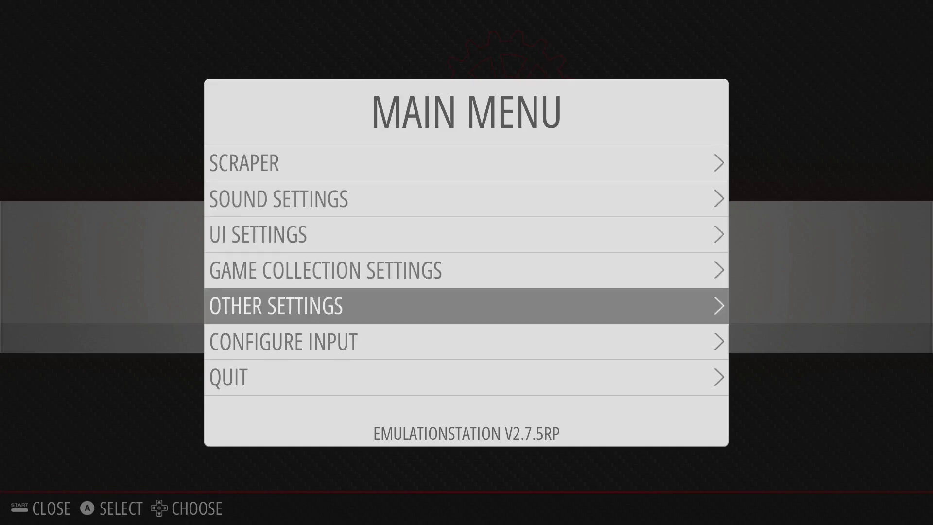
{"action": "key", "text": "Down"}
{"action": "key", "text": "Down"}
{"action": "key", "text": "Return"}
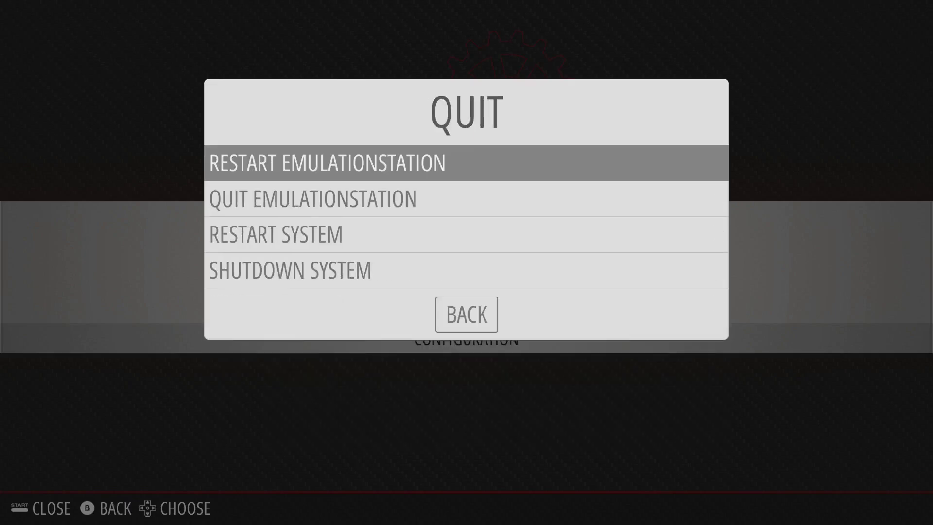
{"action": "key", "text": "Return"}
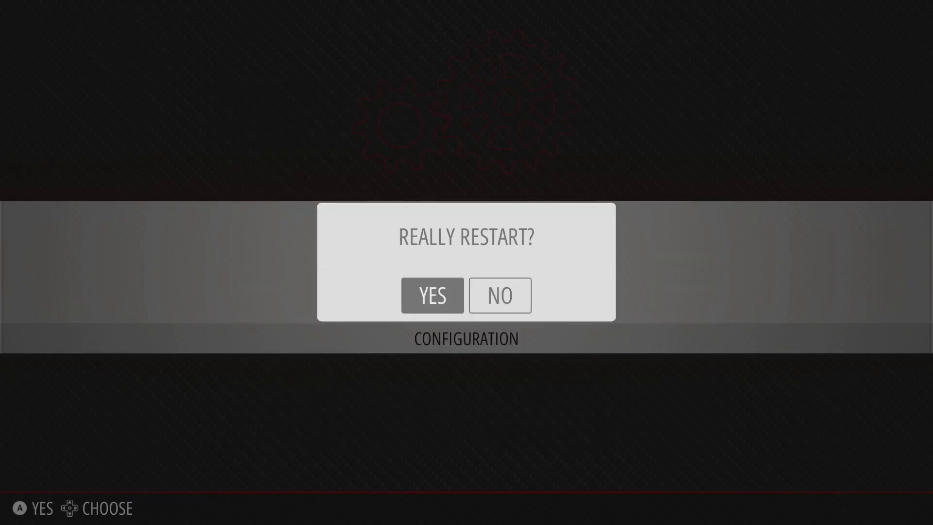
{"action": "key", "text": "Return"}
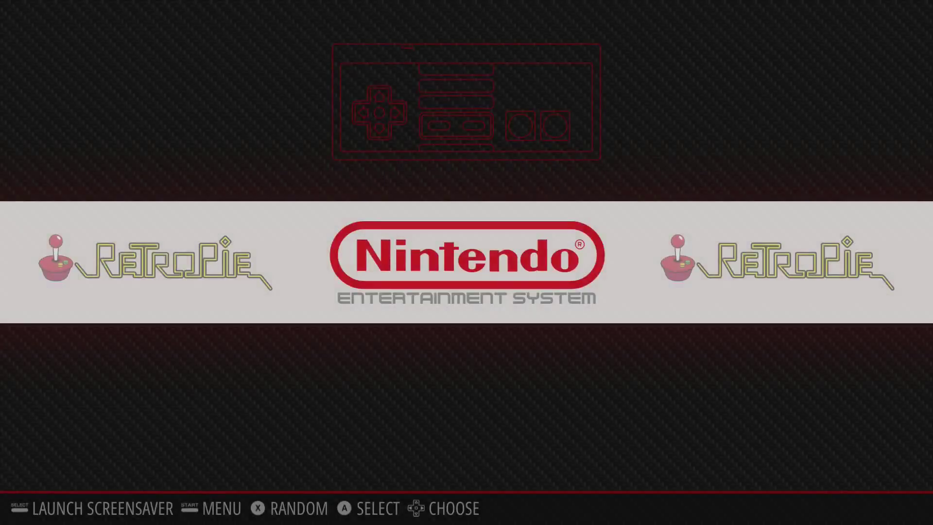
Look through the Nintendo Entertainment System game list and try out Super Bat Puncher Demo.
{"action": "key", "text": "Return"}
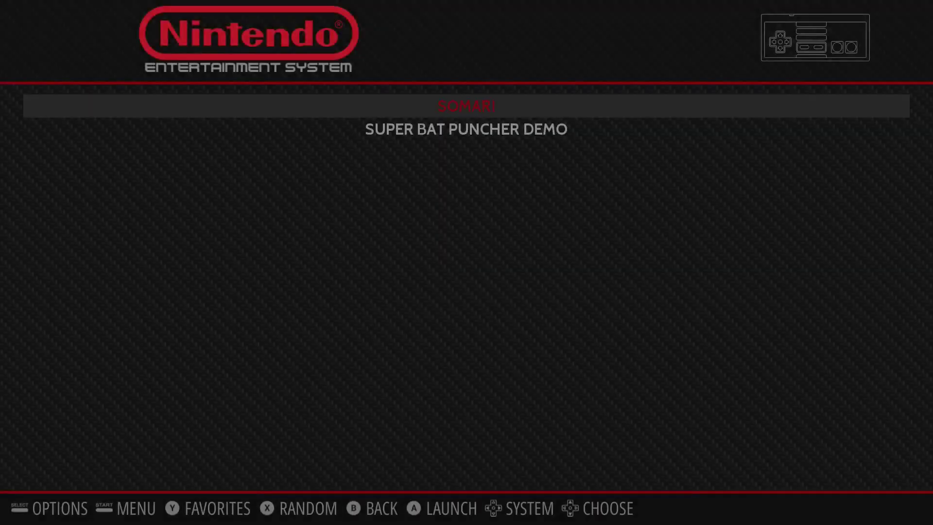
{"action": "key", "text": "Down"}
{"action": "key", "text": "Up"}
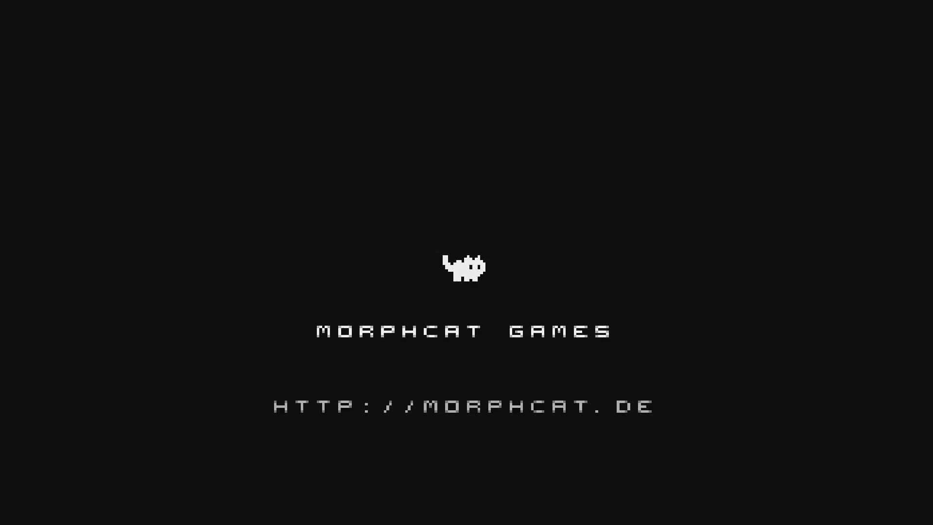
{"action": "key", "text": "Escape"}
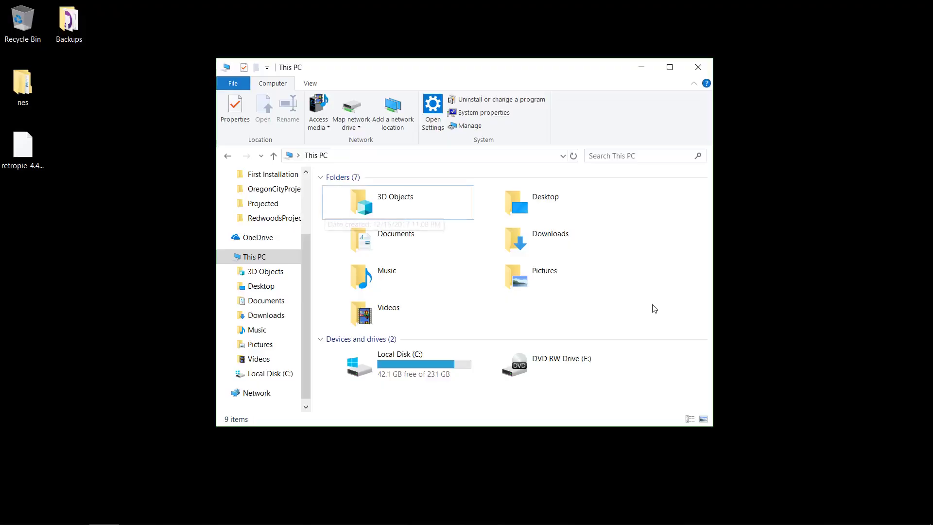
Switch to File Explorer on the Windows PC and open the network location \\retropie.
{"action": "left_click", "coordinate": [445, 158]}
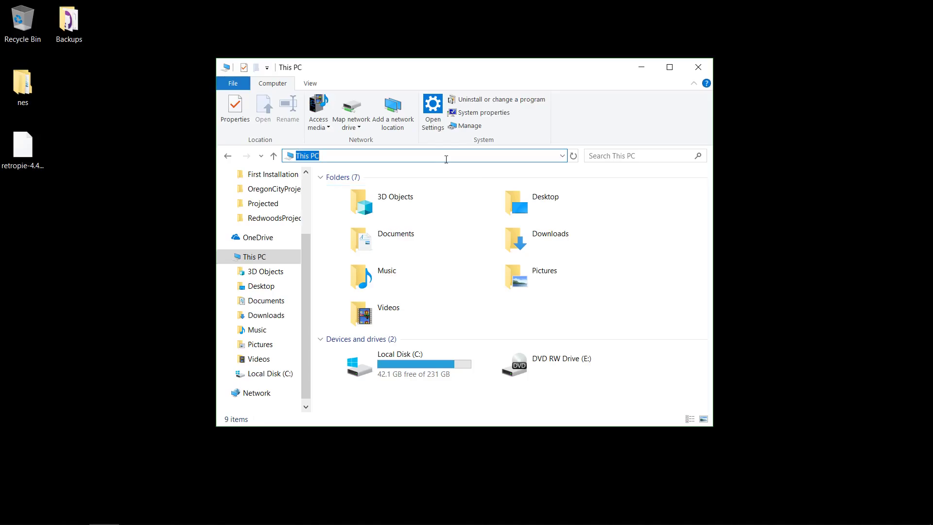
{"action": "type", "text": "\\\\retropie"}
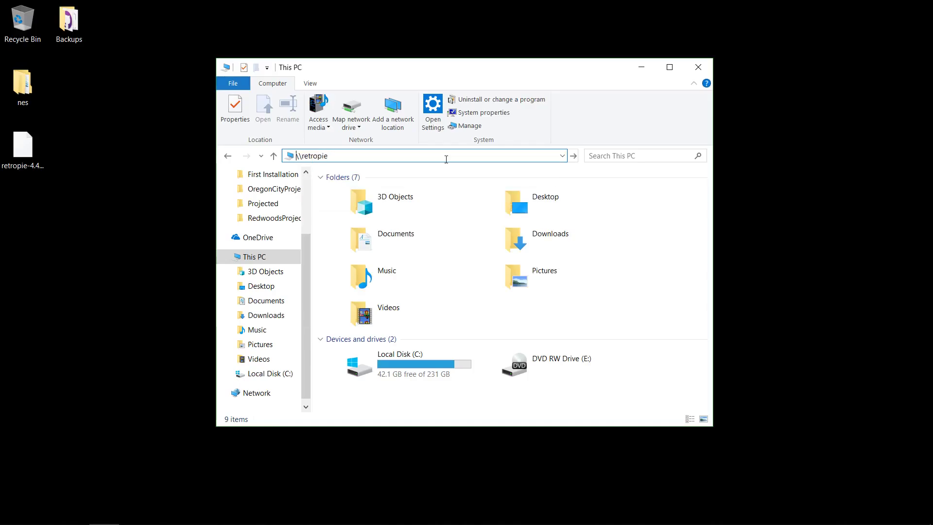
{"action": "key", "text": "Return"}
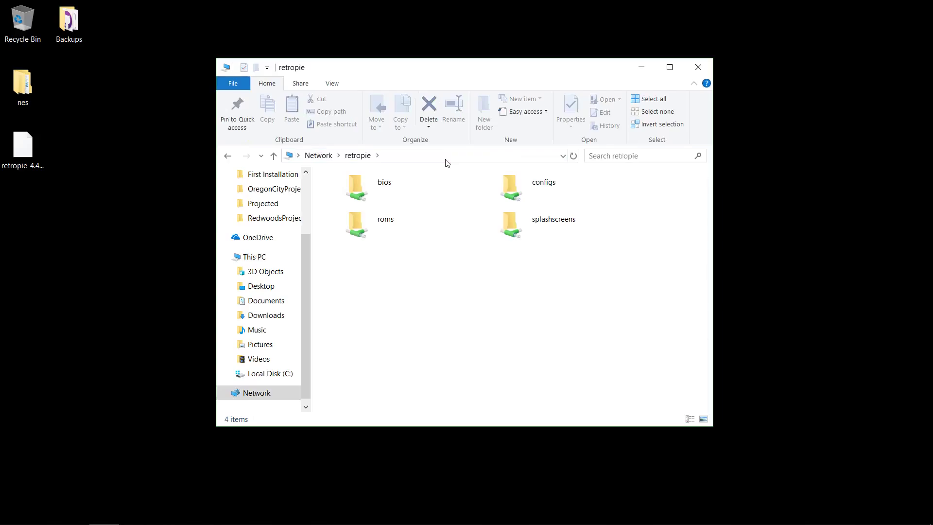
Open the Raspberry Pi's network shares by its IP address, \\192.168.1.185, instead of its host name.
{"action": "left_click", "coordinate": [445, 159]}
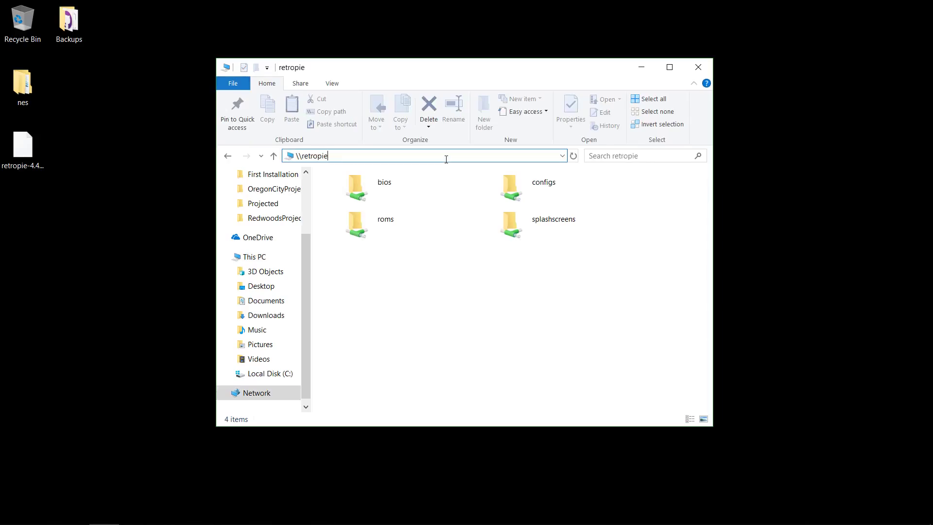
{"action": "key", "text": "BackSpace"}
{"action": "key", "text": "BackSpace"}
{"action": "key", "text": "BackSpace"}
{"action": "key", "text": "BackSpace"}
{"action": "key", "text": "BackSpace"}
{"action": "key", "text": "BackSpace"}
{"action": "key", "text": "BackSpace"}
{"action": "key", "text": "BackSpace"}
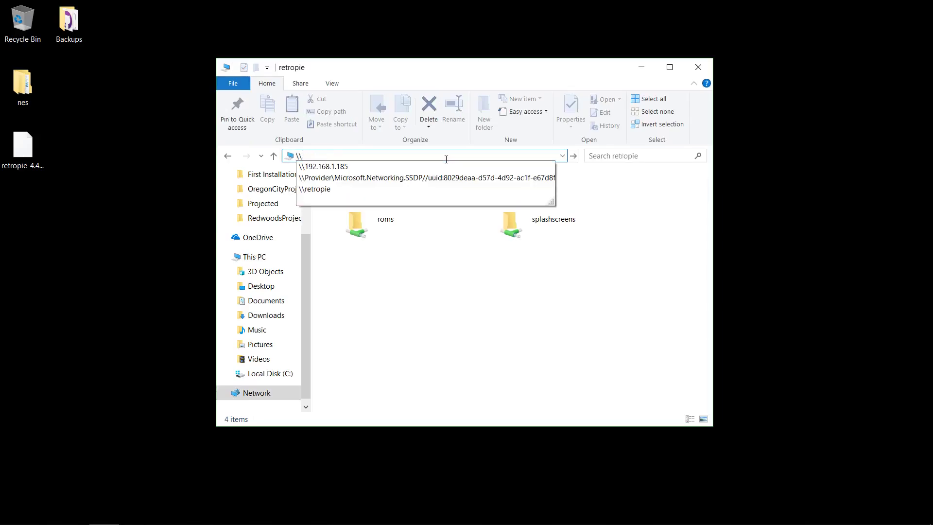
{"action": "type", "text": "192.168.1.185"}
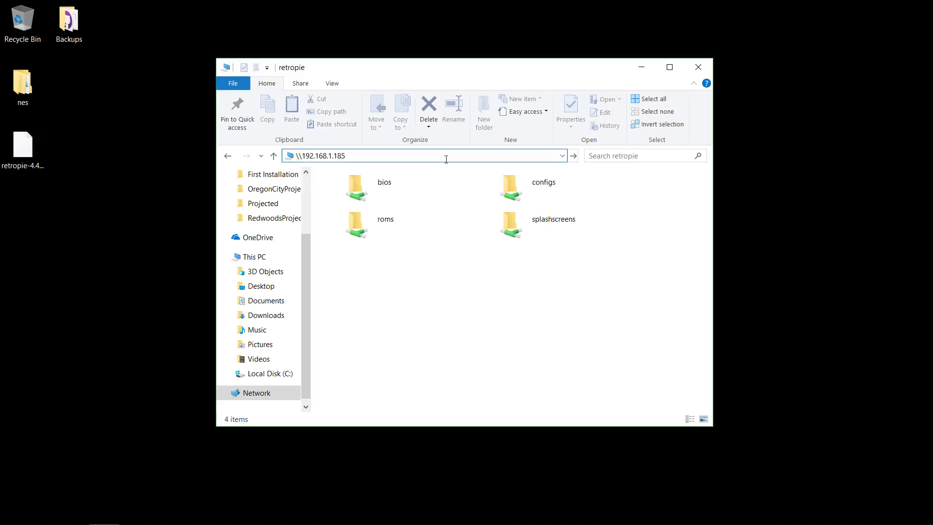
{"action": "key", "text": "Return"}
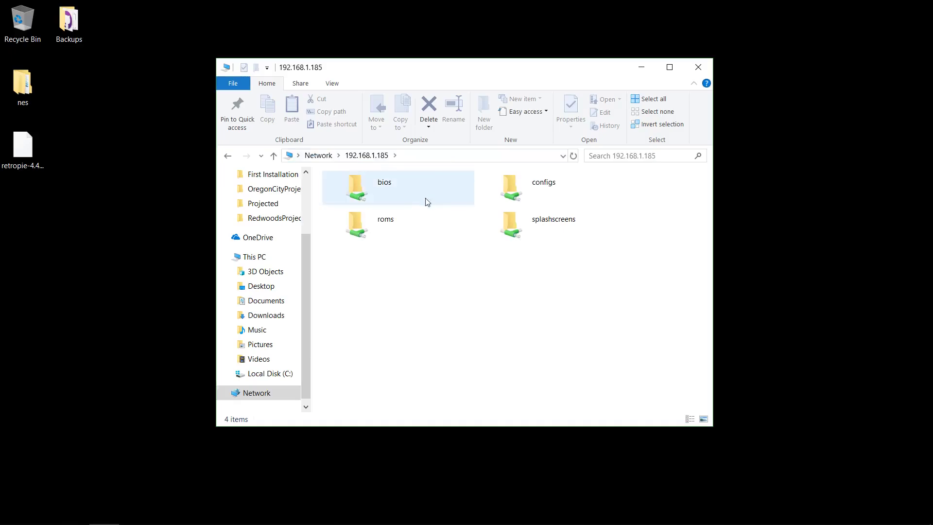
Open the nes folder inside the roms share on 192.168.1.185.
{"action": "double_click", "coordinate": [406, 221]}
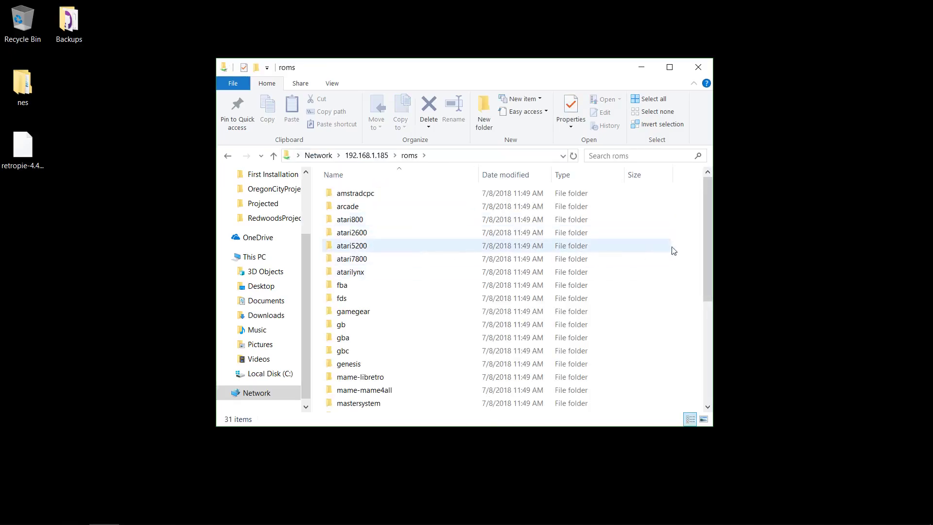
{"action": "left_click_drag", "start_coordinate": [705, 213], "coordinate": [706, 315]}
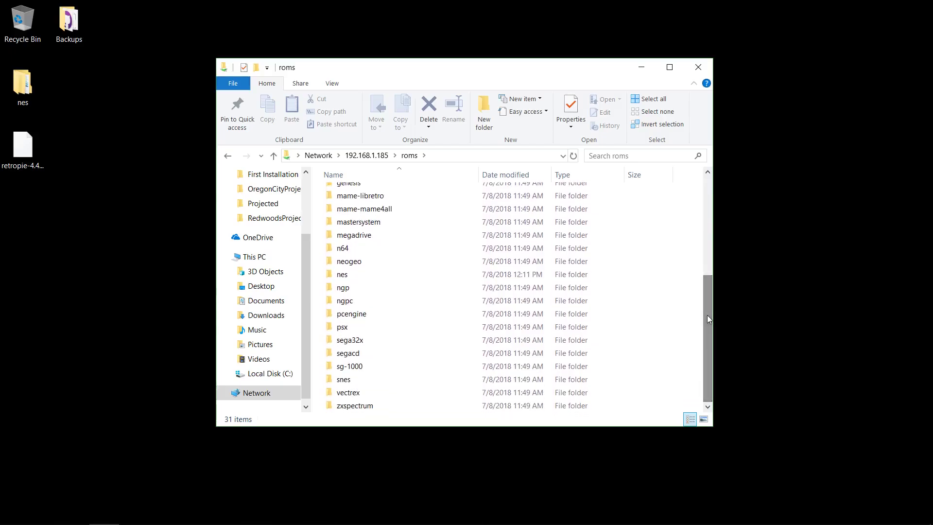
{"action": "double_click", "coordinate": [356, 275]}
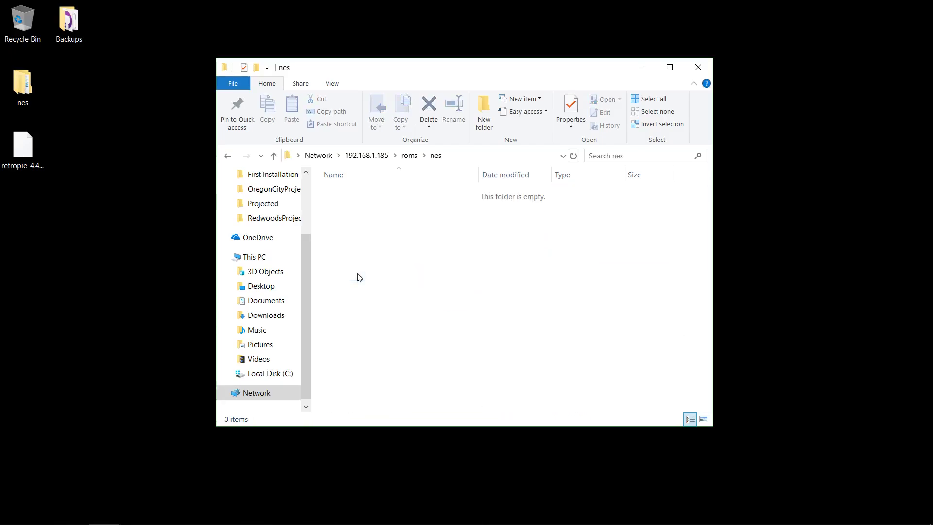
Copy Somari.zip and Super Bat Puncher Demo.zip from the desktop nes folder into the network roms\nes folder.
{"action": "double_click", "coordinate": [30, 92]}
{"action": "left_click_drag", "start_coordinate": [429, 244], "coordinate": [363, 200]}
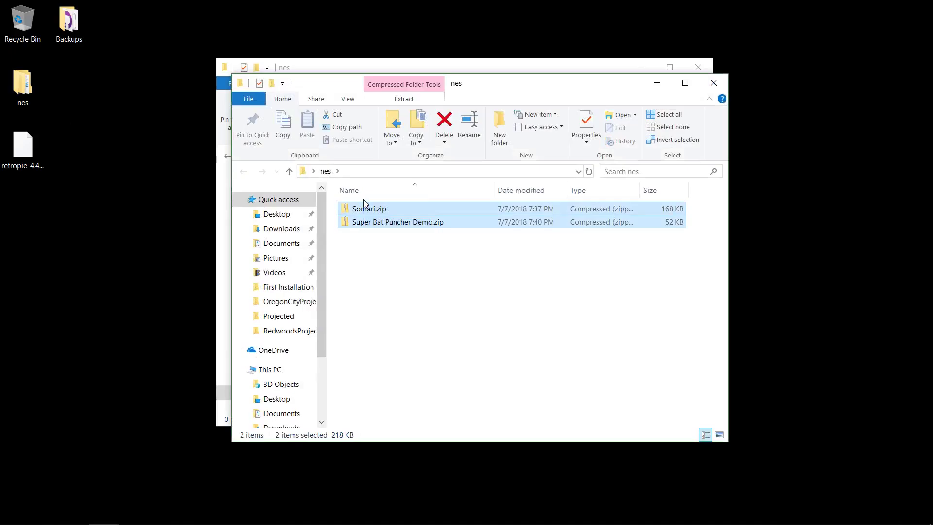
{"action": "key", "text": "ctrl+c"}
{"action": "left_click", "coordinate": [420, 71]}
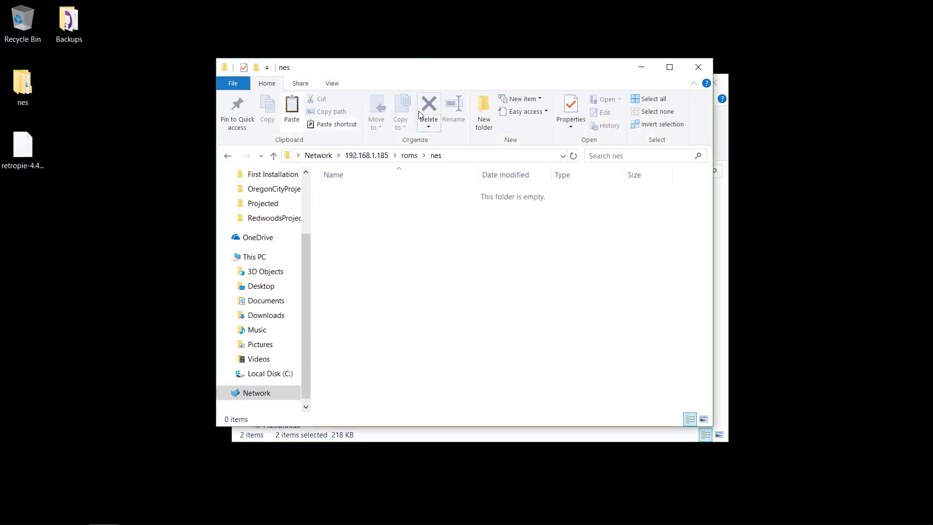
{"action": "key", "text": "ctrl+v"}
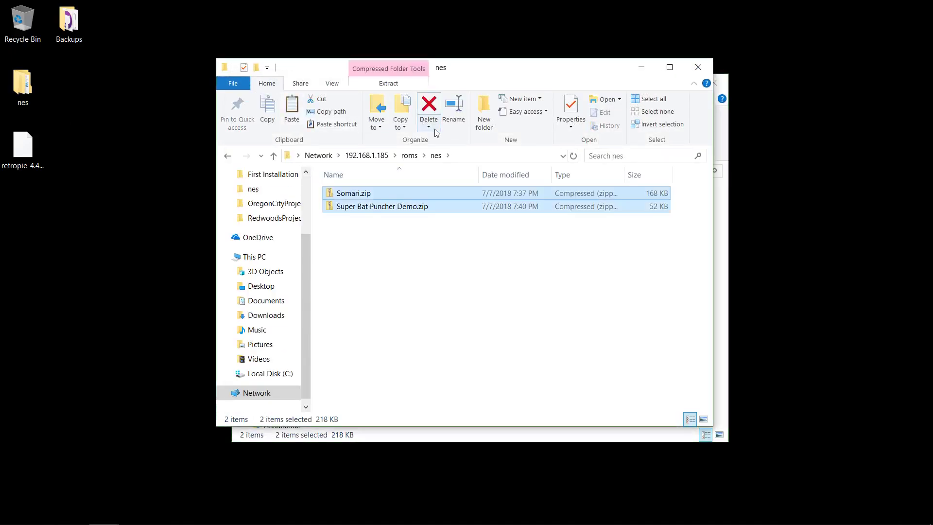
Deselect the copied files and close both nes folder windows.
{"action": "left_click", "coordinate": [450, 293]}
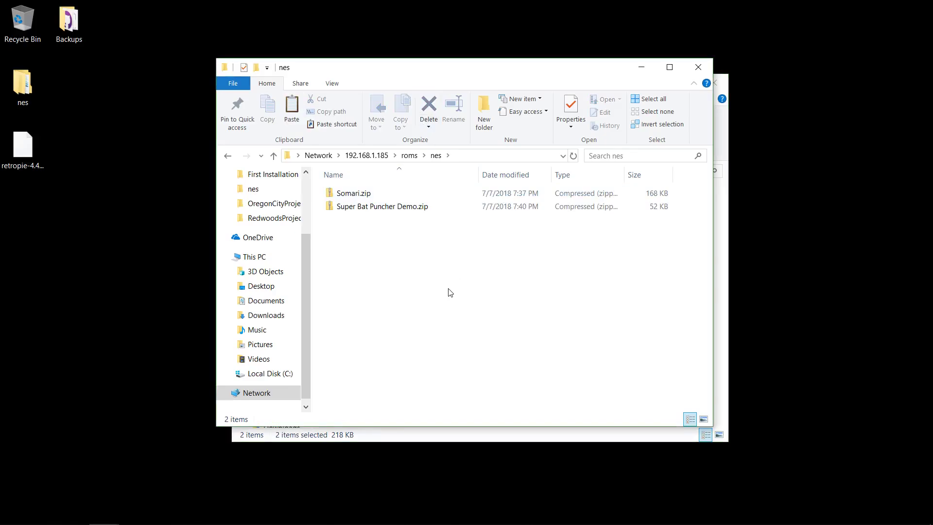
{"action": "left_click", "coordinate": [693, 71]}
{"action": "left_click", "coordinate": [715, 84]}
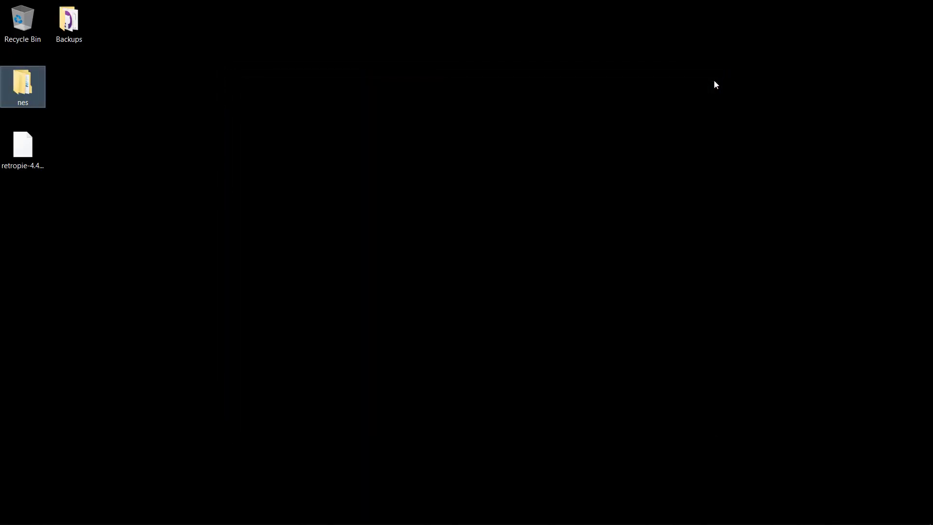